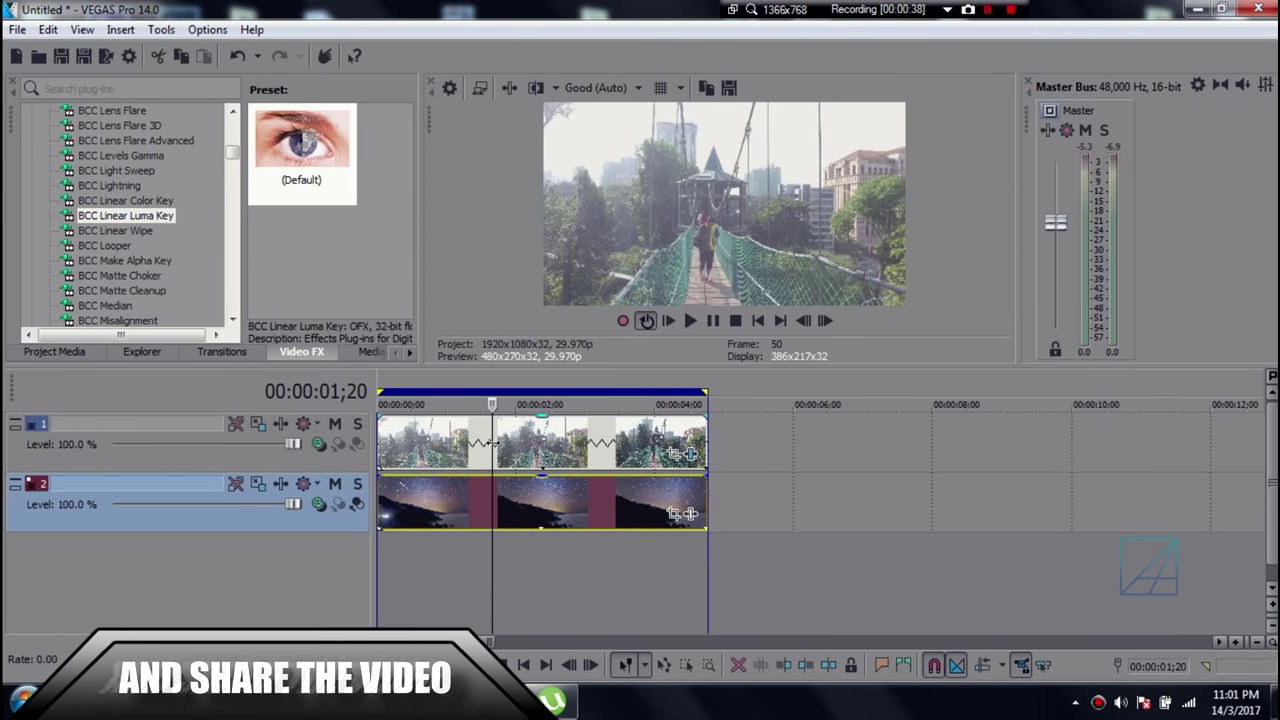
left_click(502, 443)
mouse_move(502, 443)
left_mouse_down()
mouse_move(473, 443)
mouse_move(497, 443)
left_mouse_up()
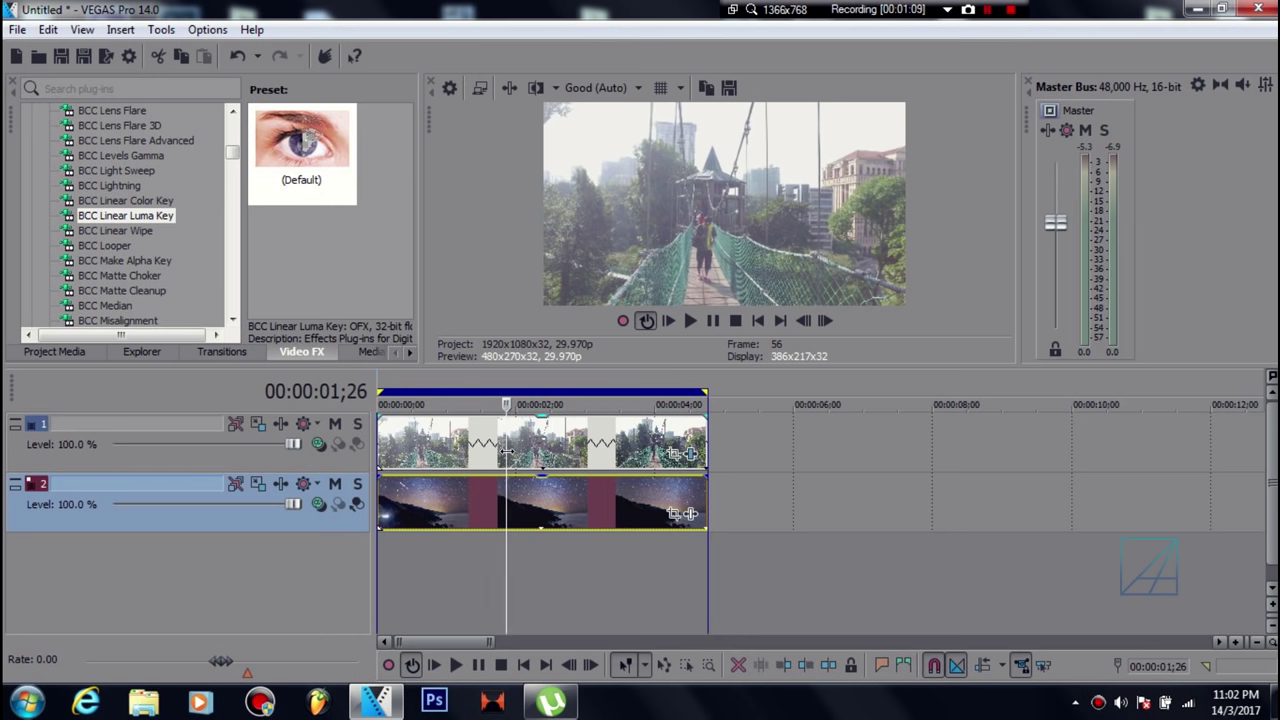
left_click(493, 449)
left_click(498, 447)
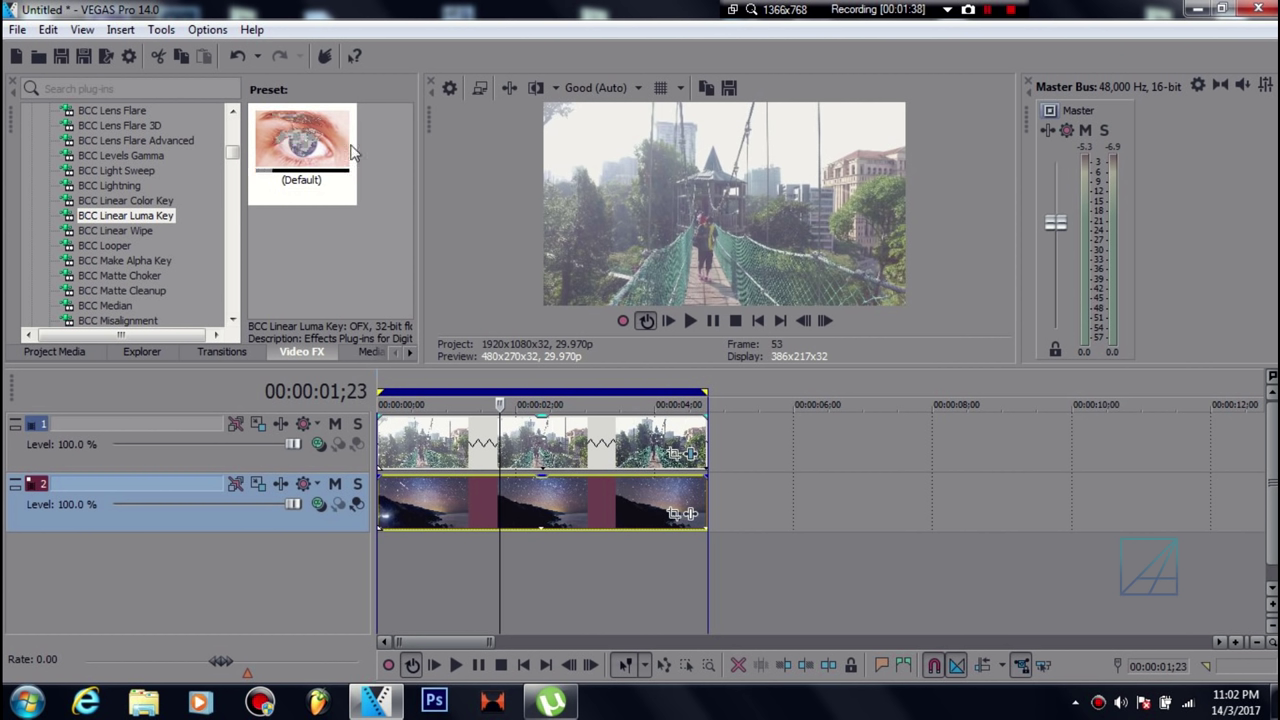
- Drop the BCC Linear Luma Key (Default) preset onto the DJI_0035 bridge clip on track 1
left_click(155, 205)
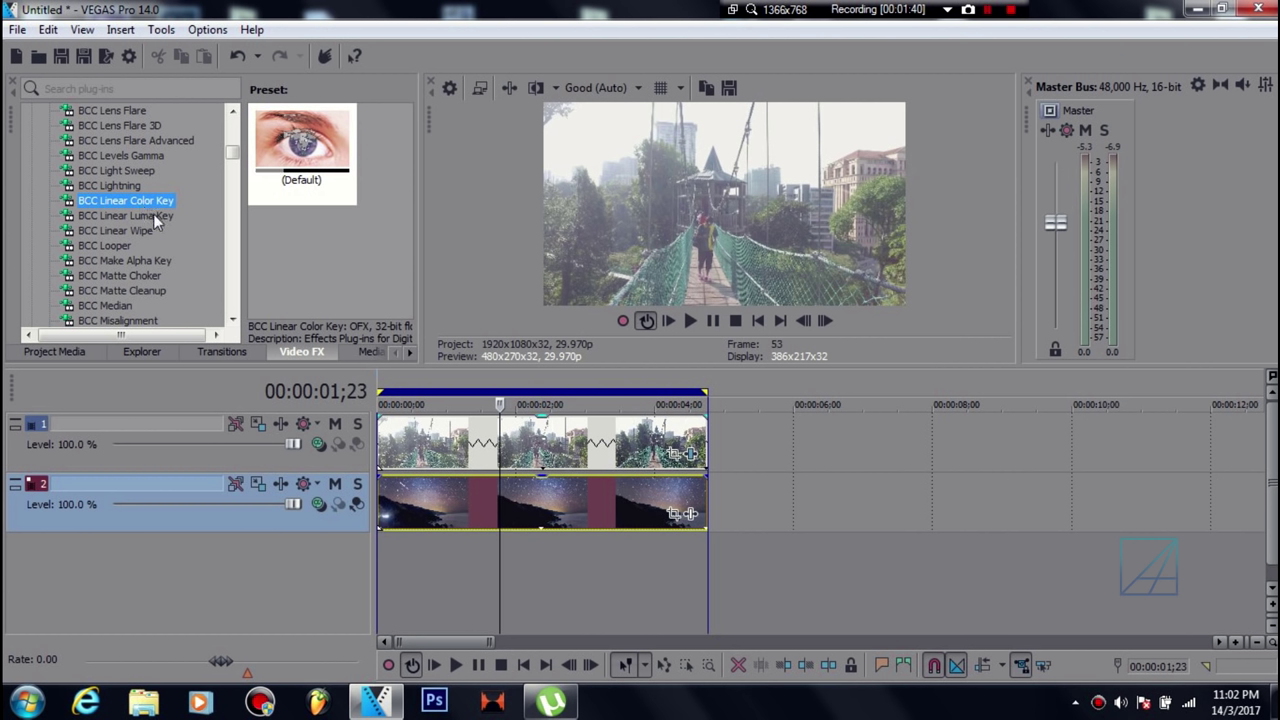
left_click(160, 216)
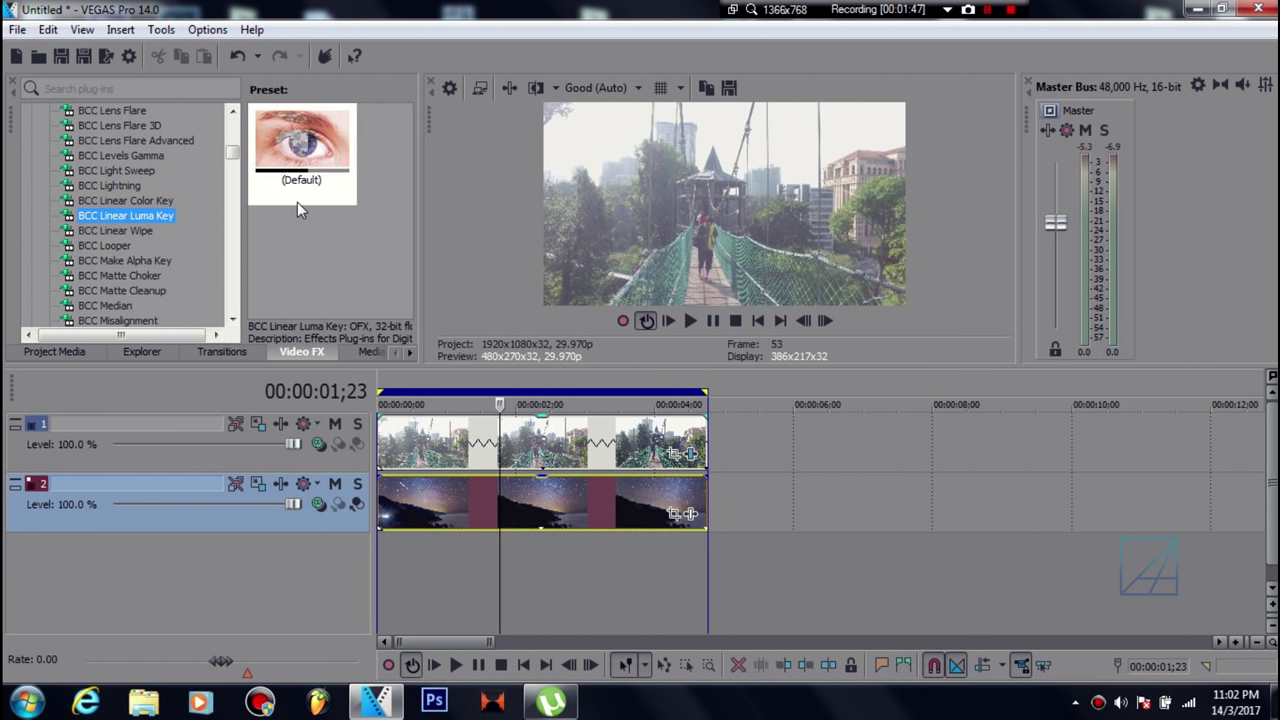
left_click(149, 200)
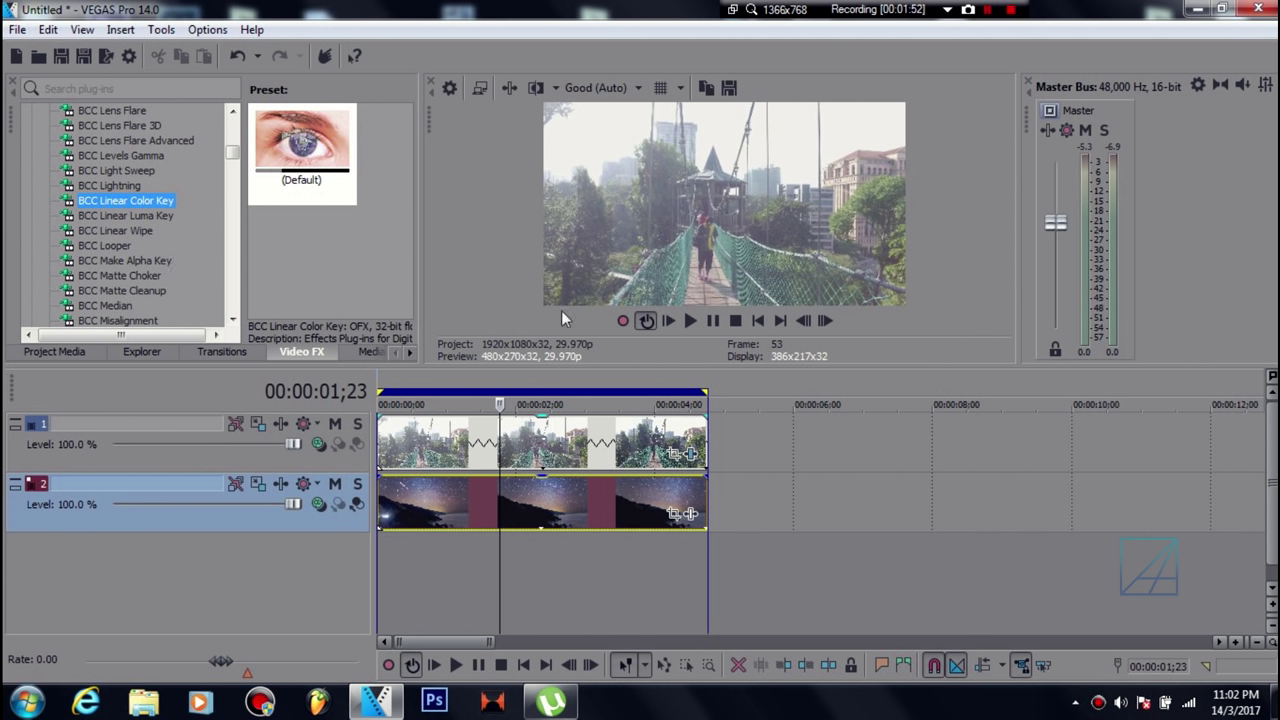
left_click(154, 216)
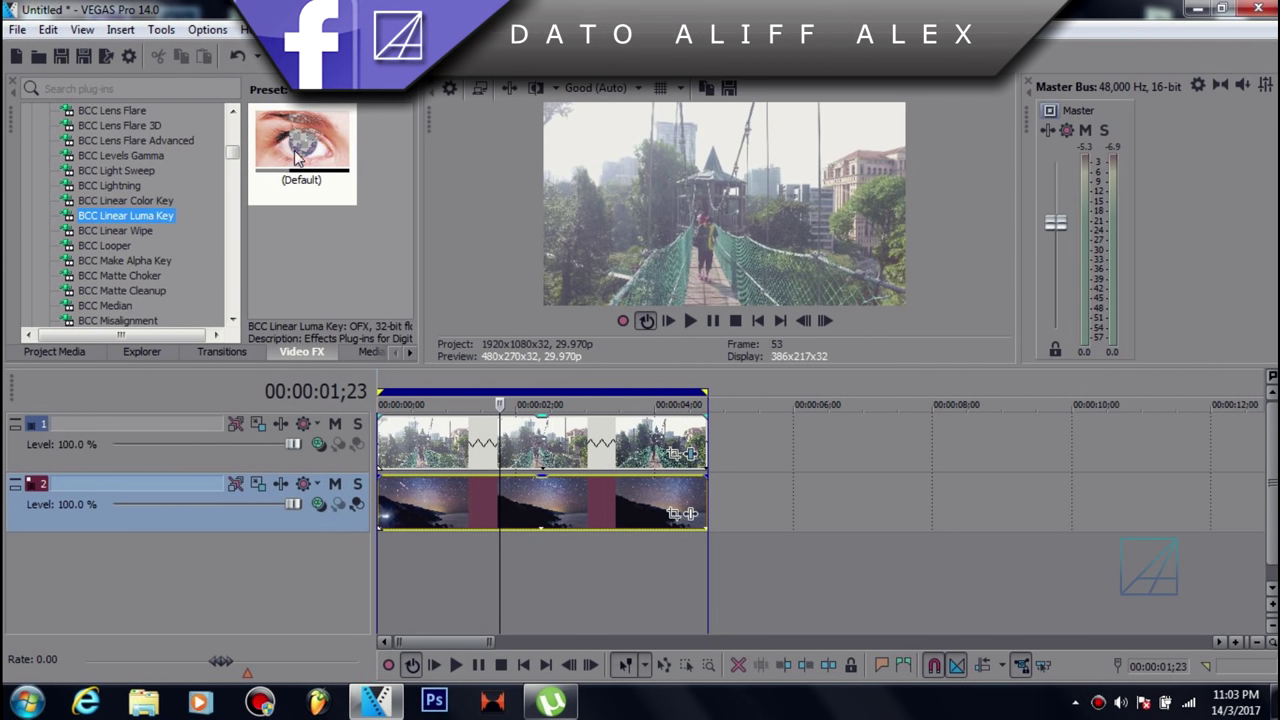
left_click_drag(296, 155, 322, 183)
left_click(481, 446)
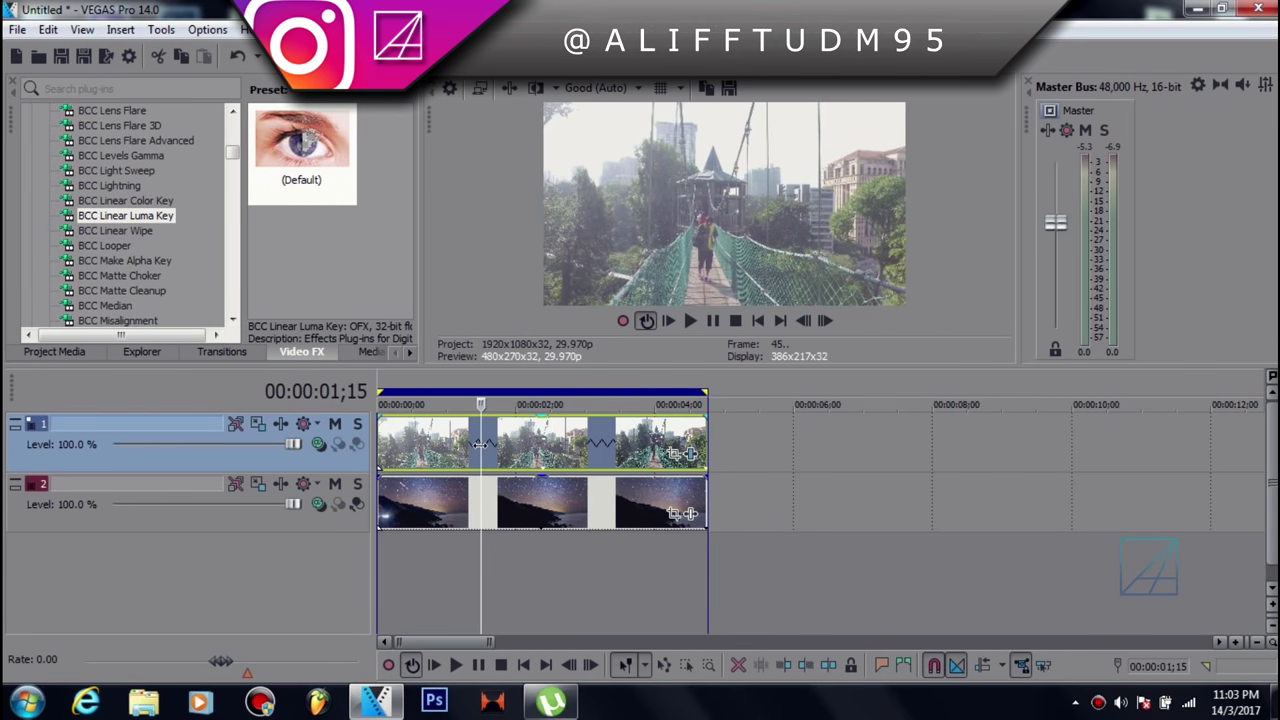
left_click(495, 446)
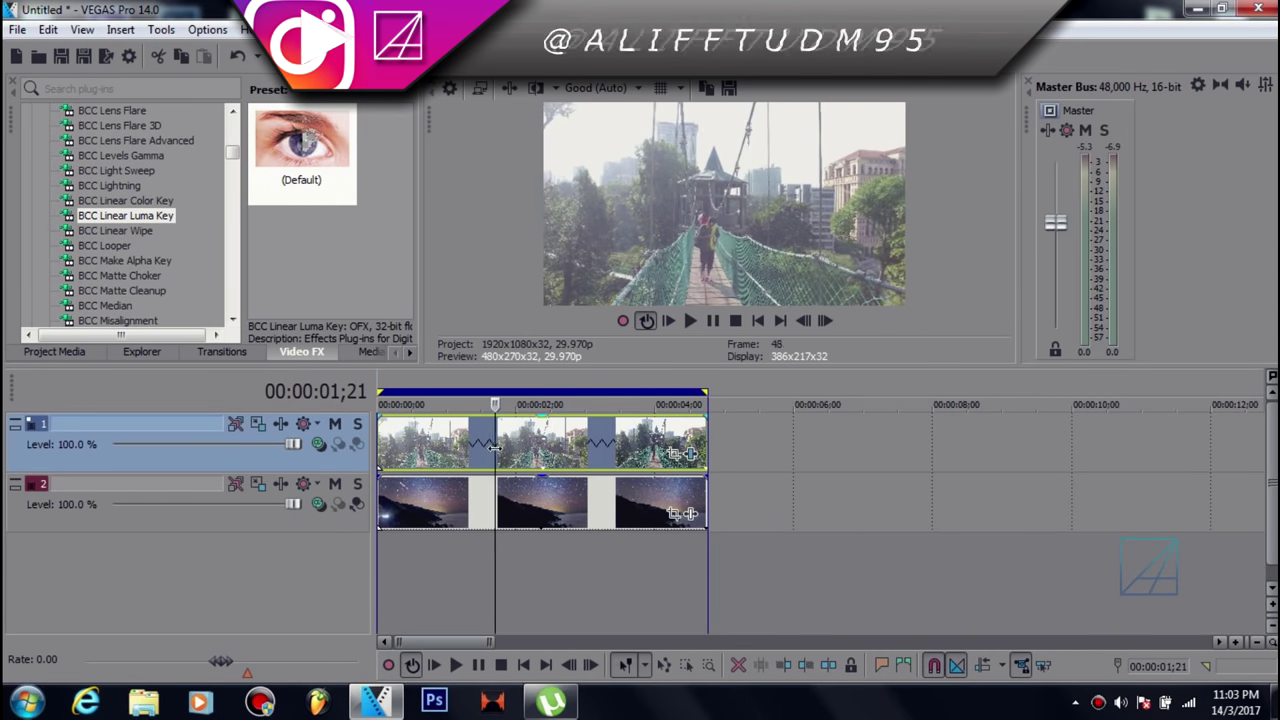
left_click(690, 455)
- Lower the BCC Linear Luma Key Threshold from 400 to 233.33 so the starry sky shows through
left_click_drag(253, 19, 278, 48)
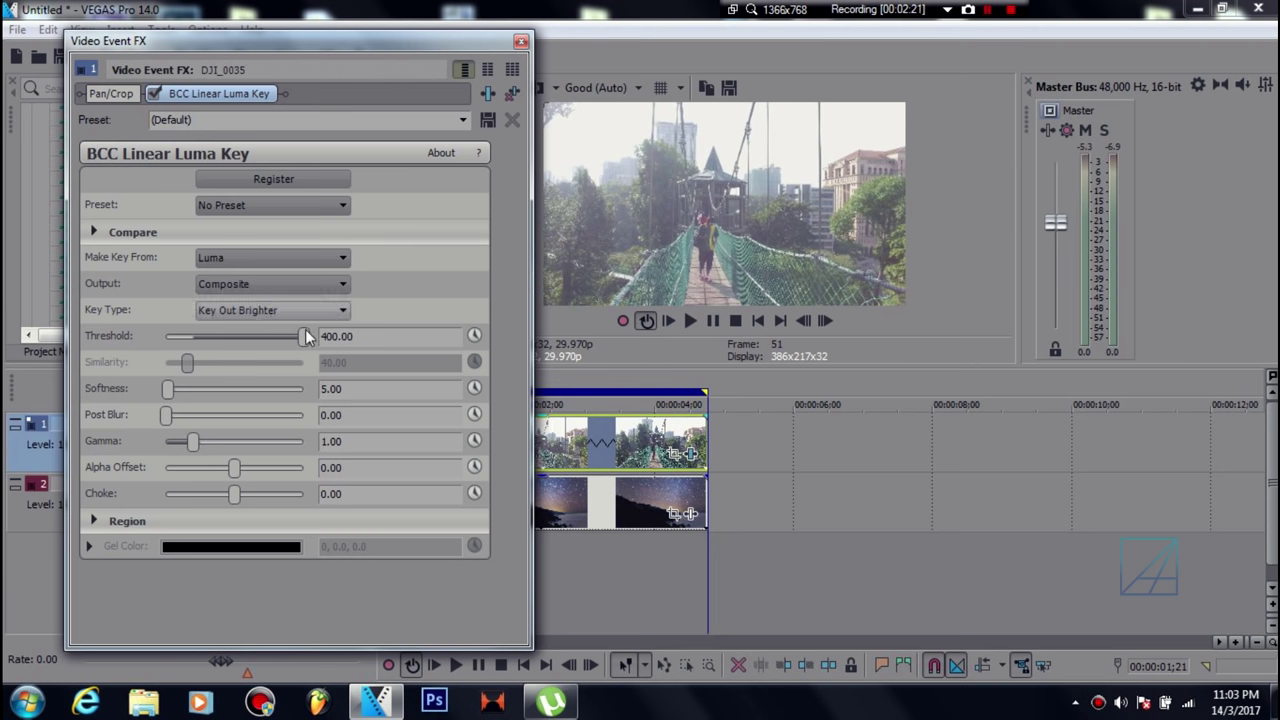
left_click_drag(305, 338, 259, 342)
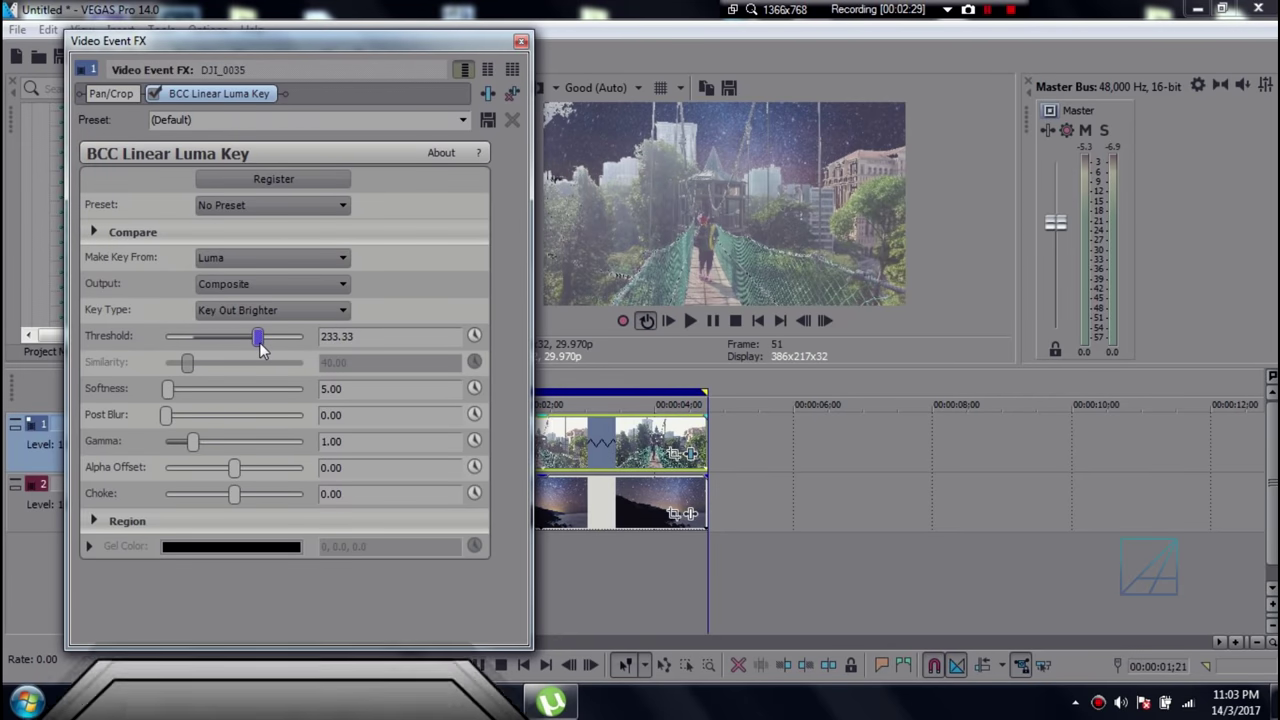
left_click(520, 41)
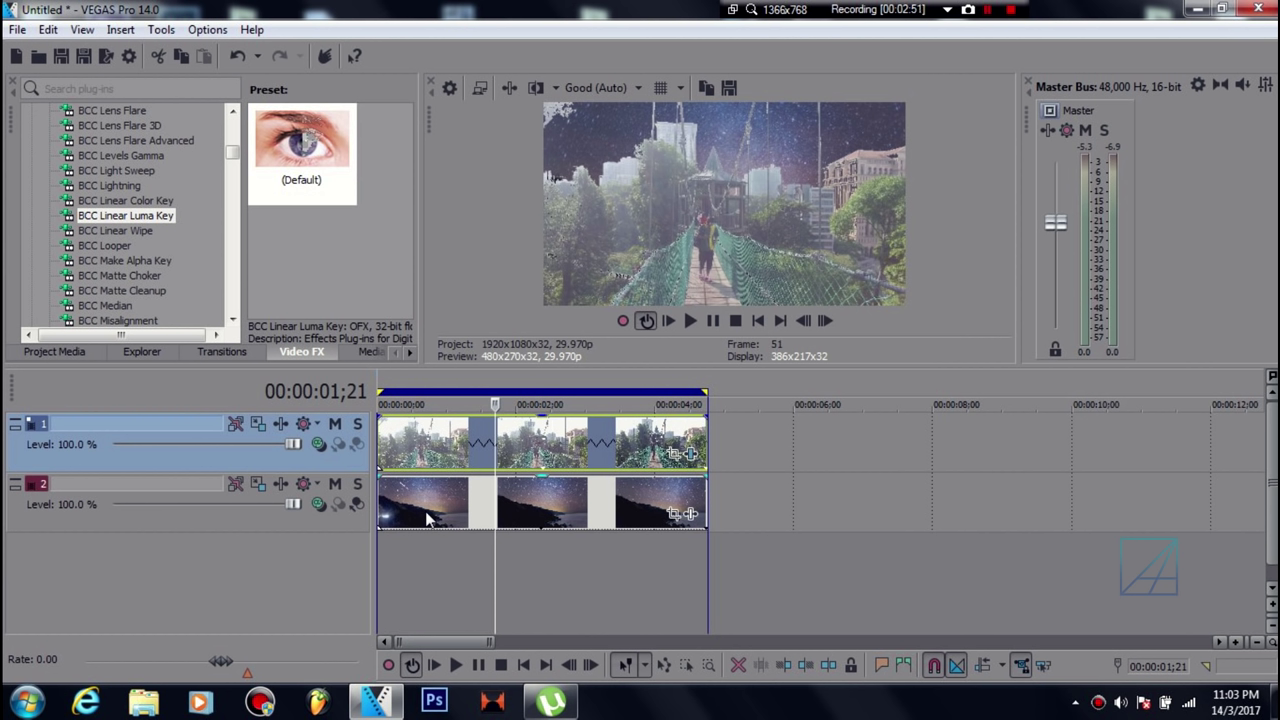
- Add VEGAS Color Curves to the bridge clip's plug-in chain
left_click(689, 454)
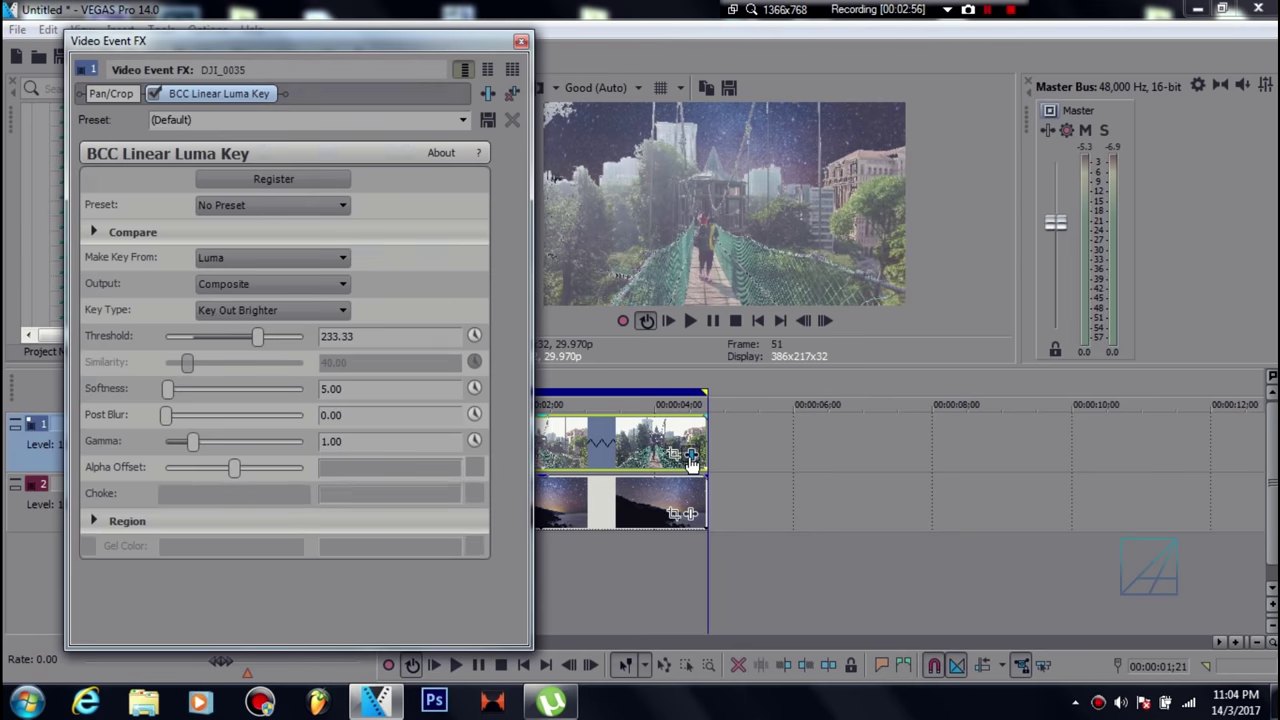
left_click(489, 94)
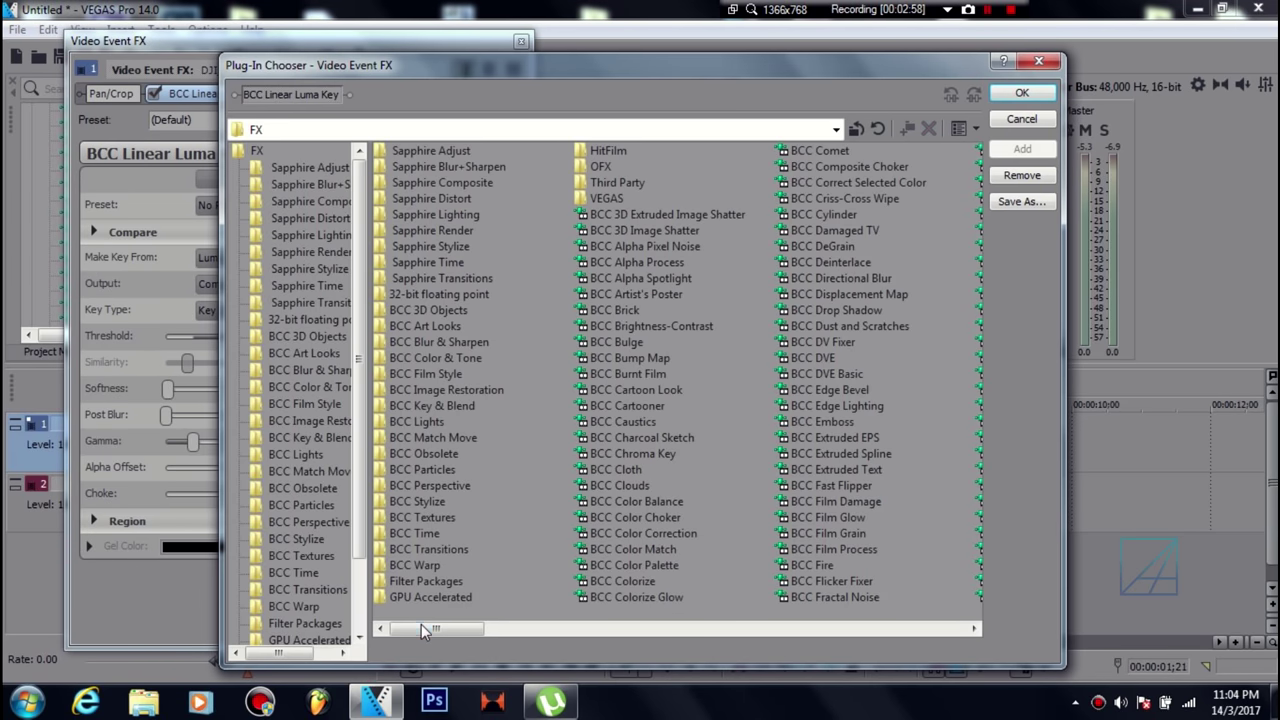
left_click_drag(421, 628, 951, 625)
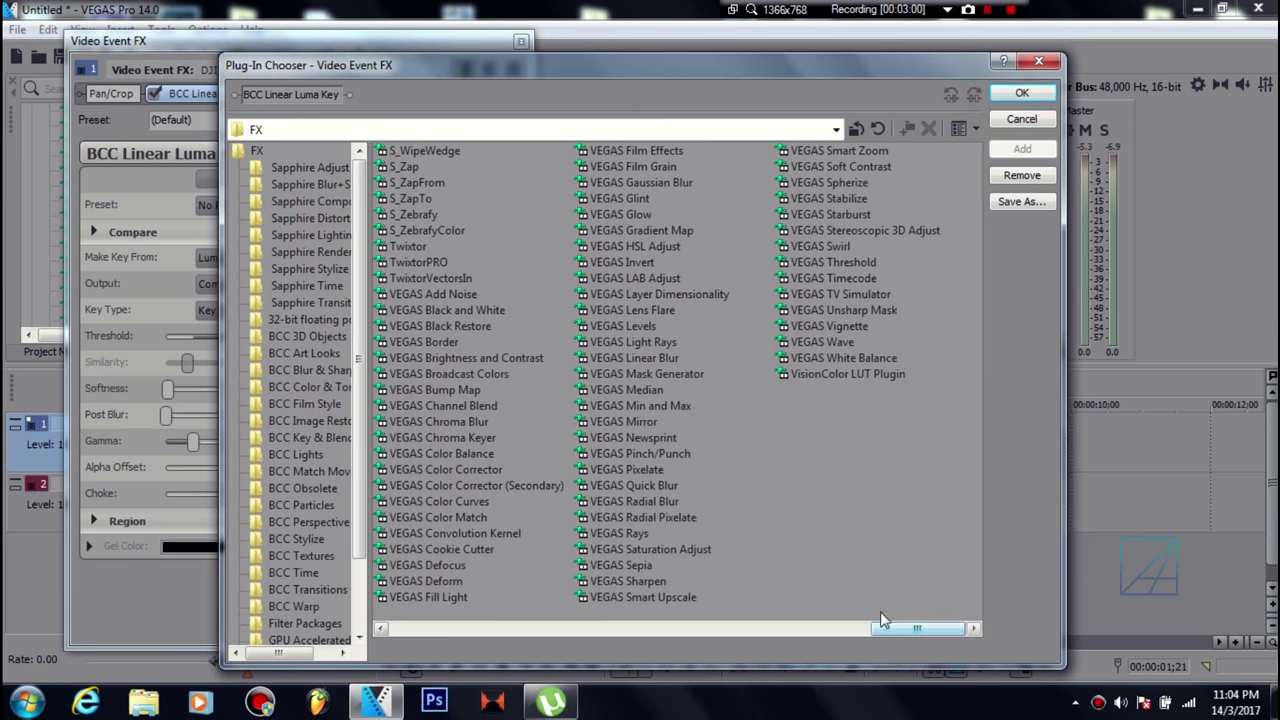
left_click(462, 503)
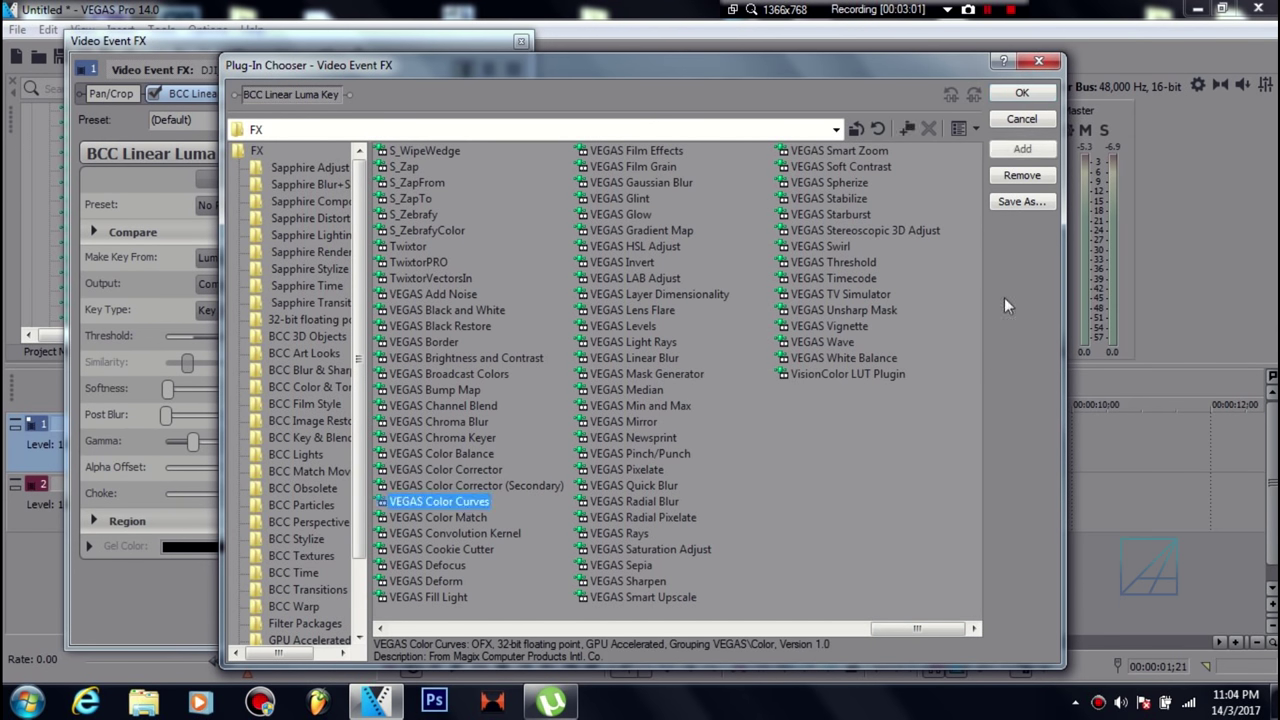
left_click(1022, 94)
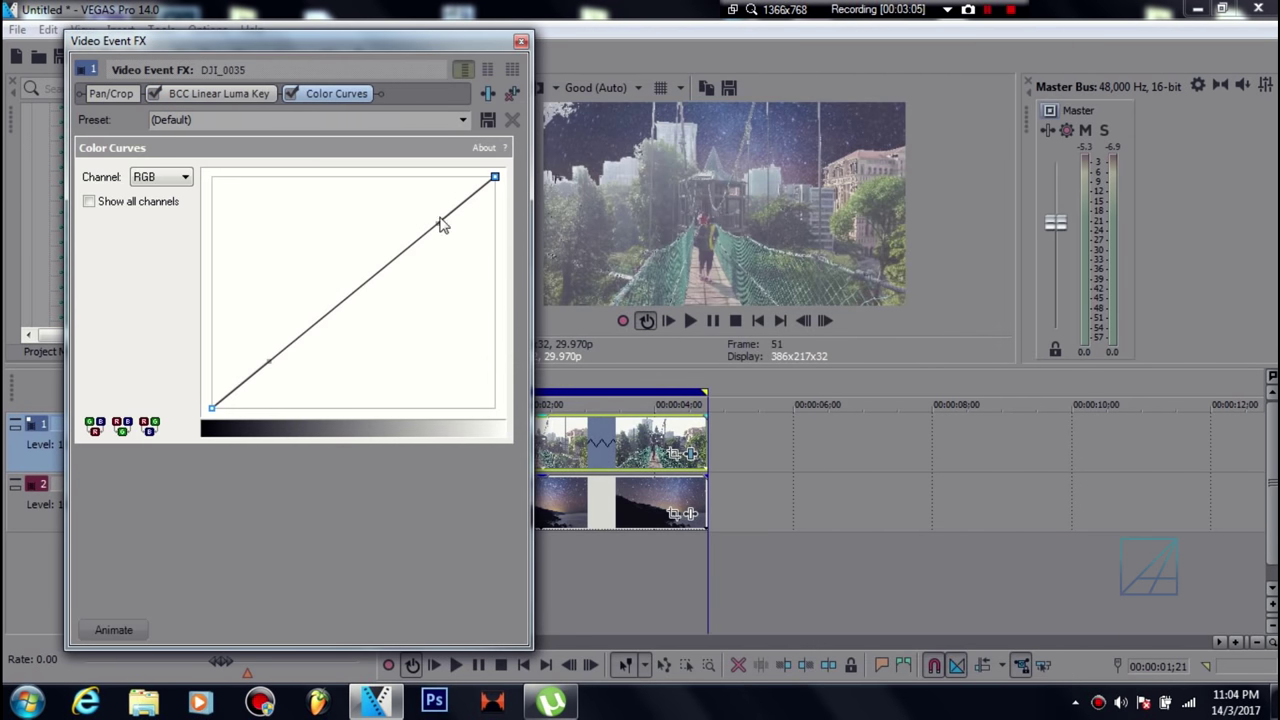
- Pull the top and lower curve points down to darken the clip into a night look
left_click_drag(437, 227, 493, 392)
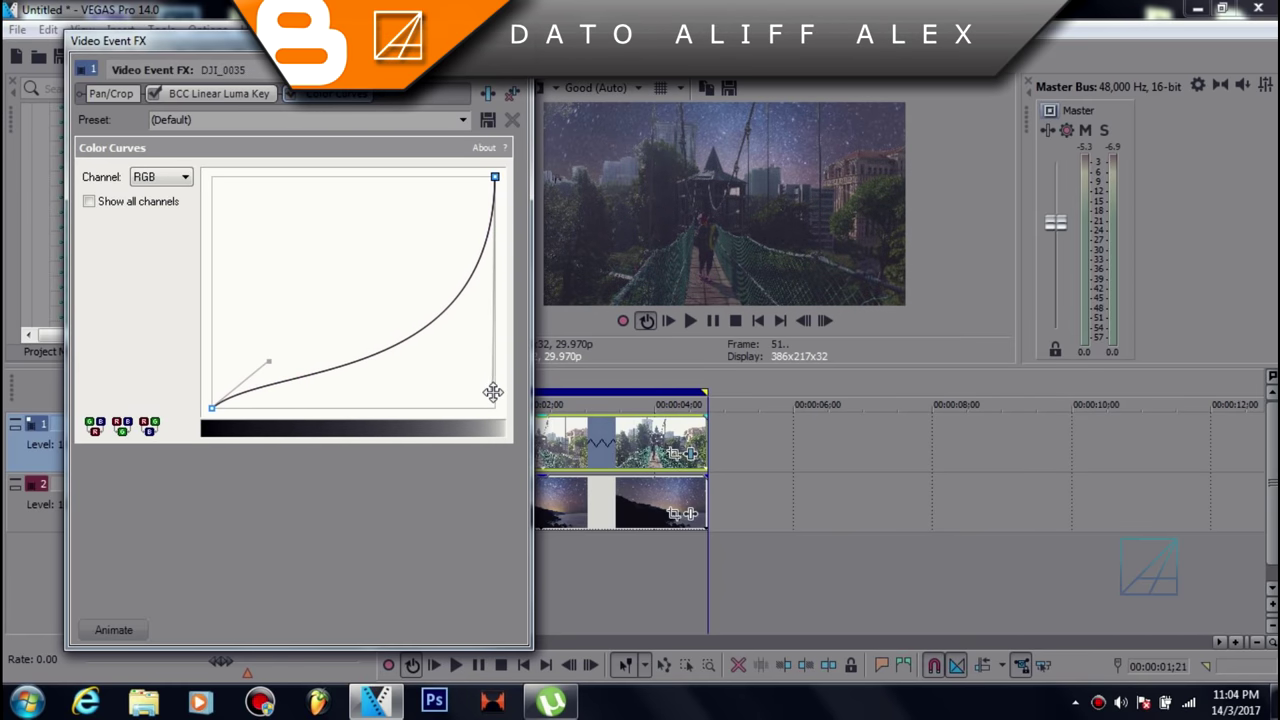
left_click_drag(274, 363, 363, 394)
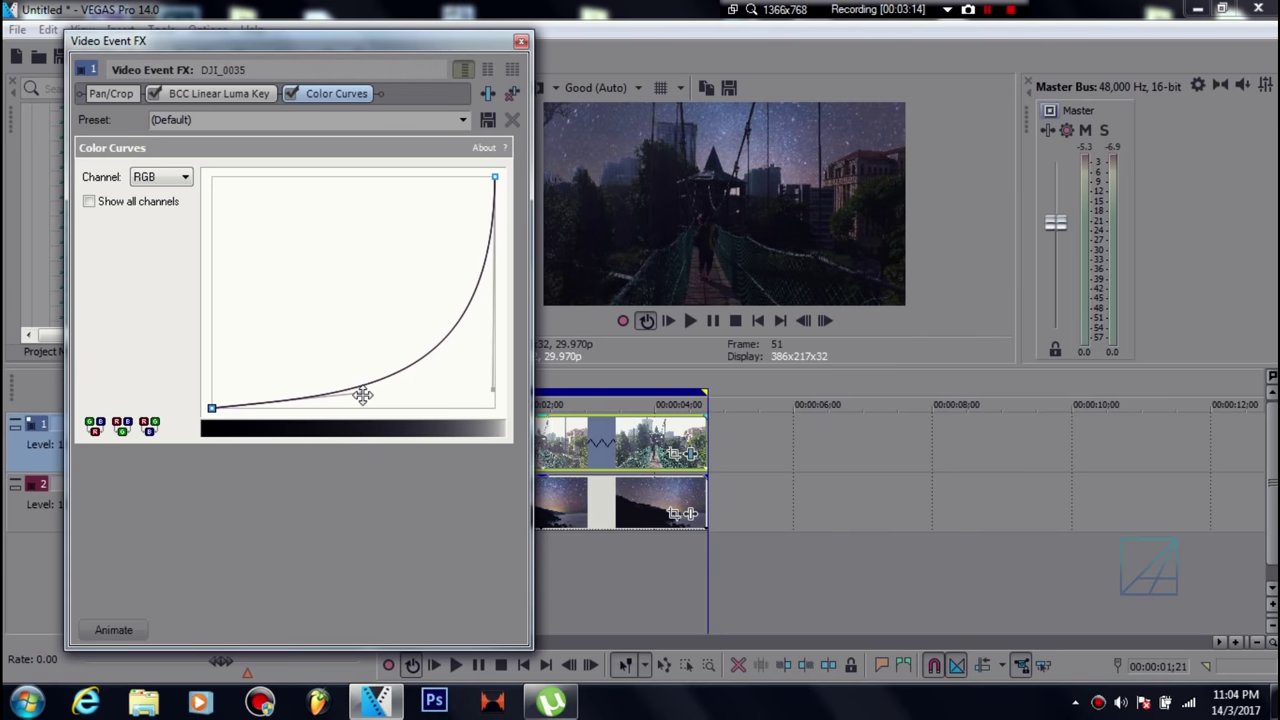
left_click(521, 42)
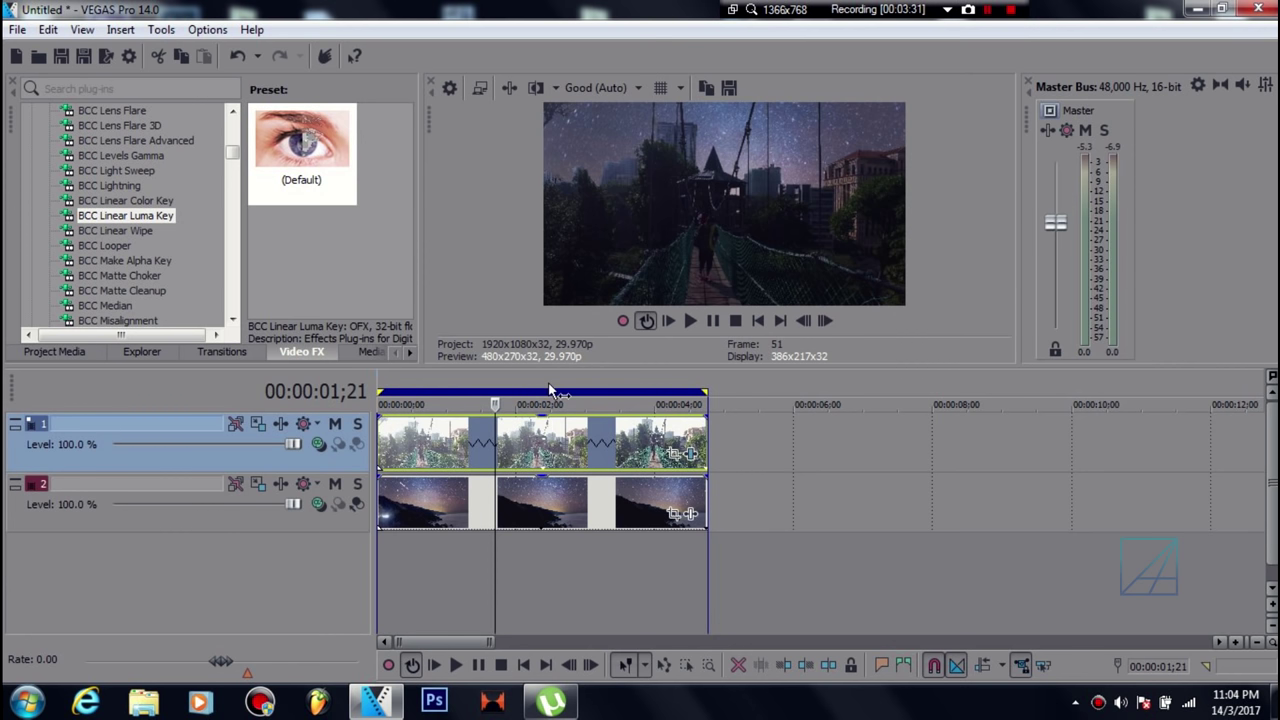
- Duplicate the bridge footage track and move the playhead to frame 65 (about 2;05)
right_click(329, 456)
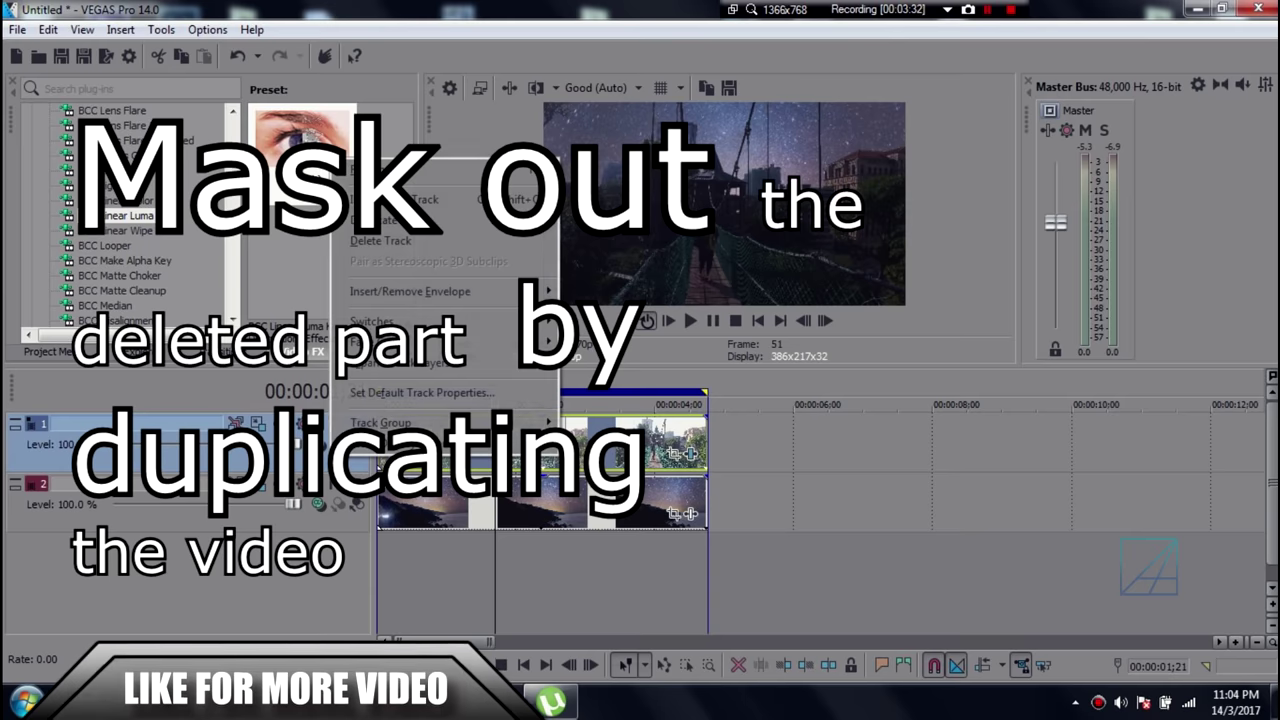
left_click(471, 217)
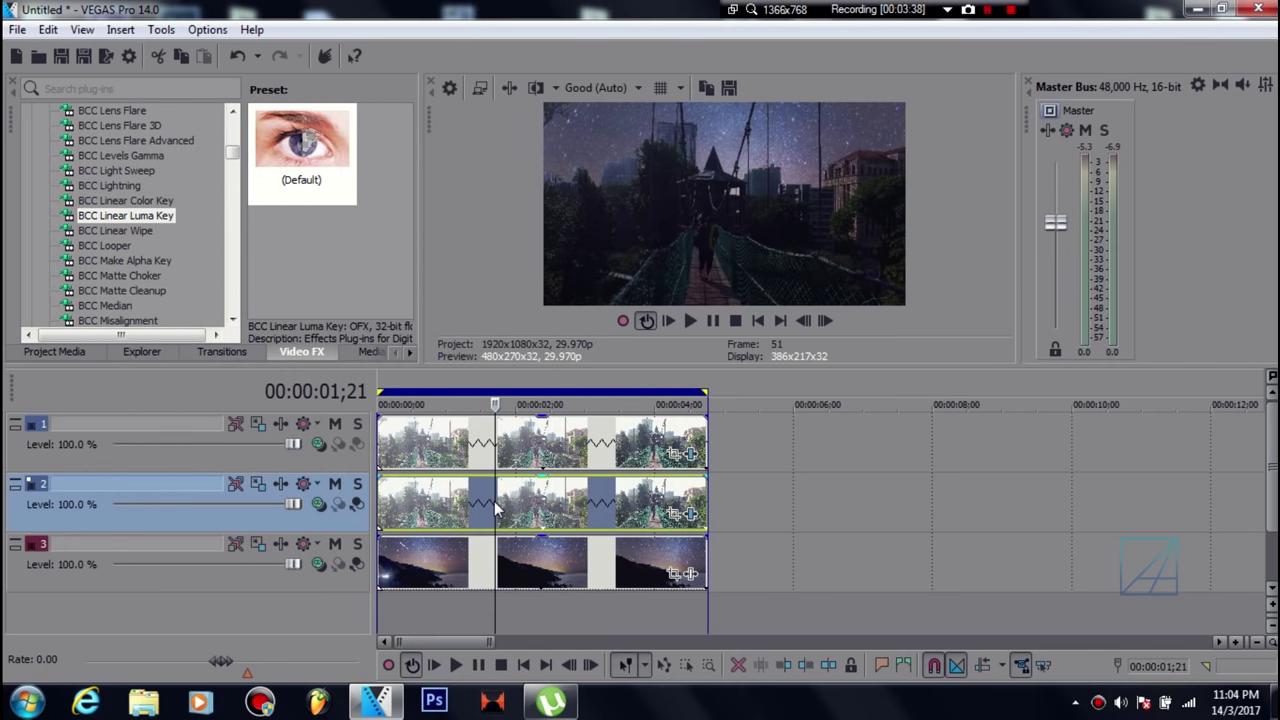
mouse_move(494, 504)
left_mouse_down()
mouse_move(552, 505)
mouse_move(495, 485)
left_mouse_up()
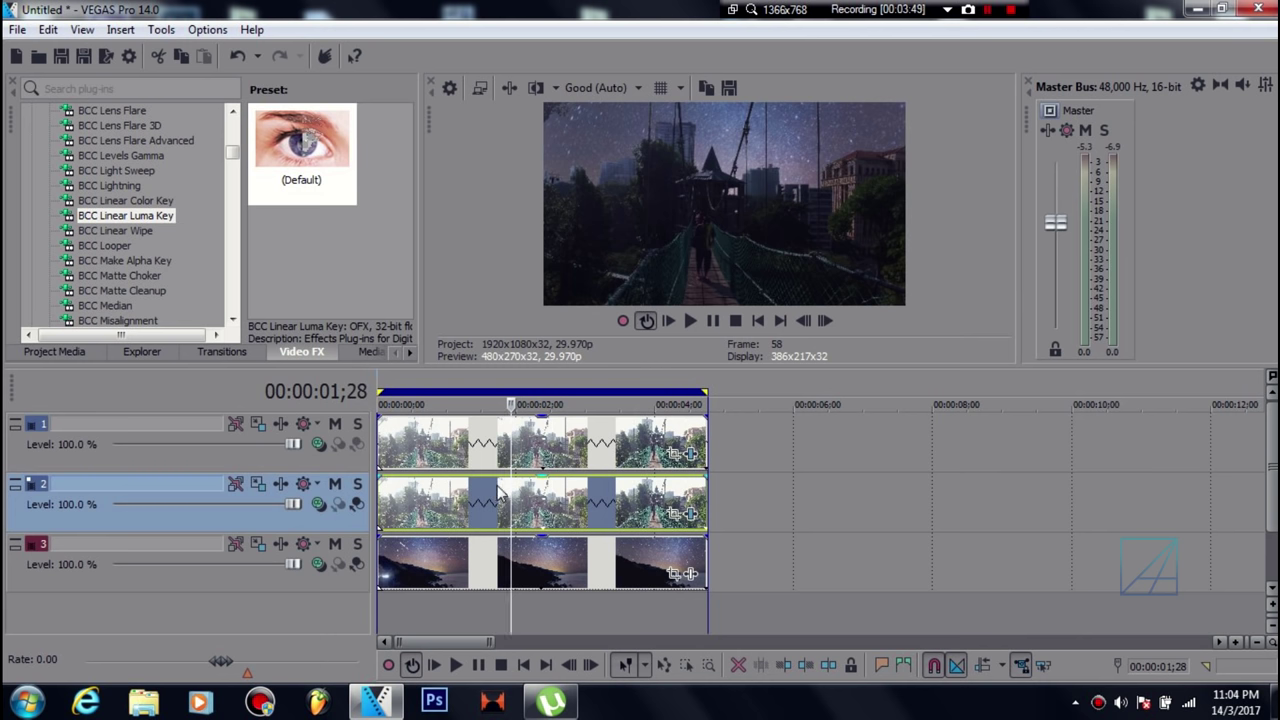
key("Left")
key("Left")
key("Left")
key("Left")
key("Left")
key("Left")
key("Left")
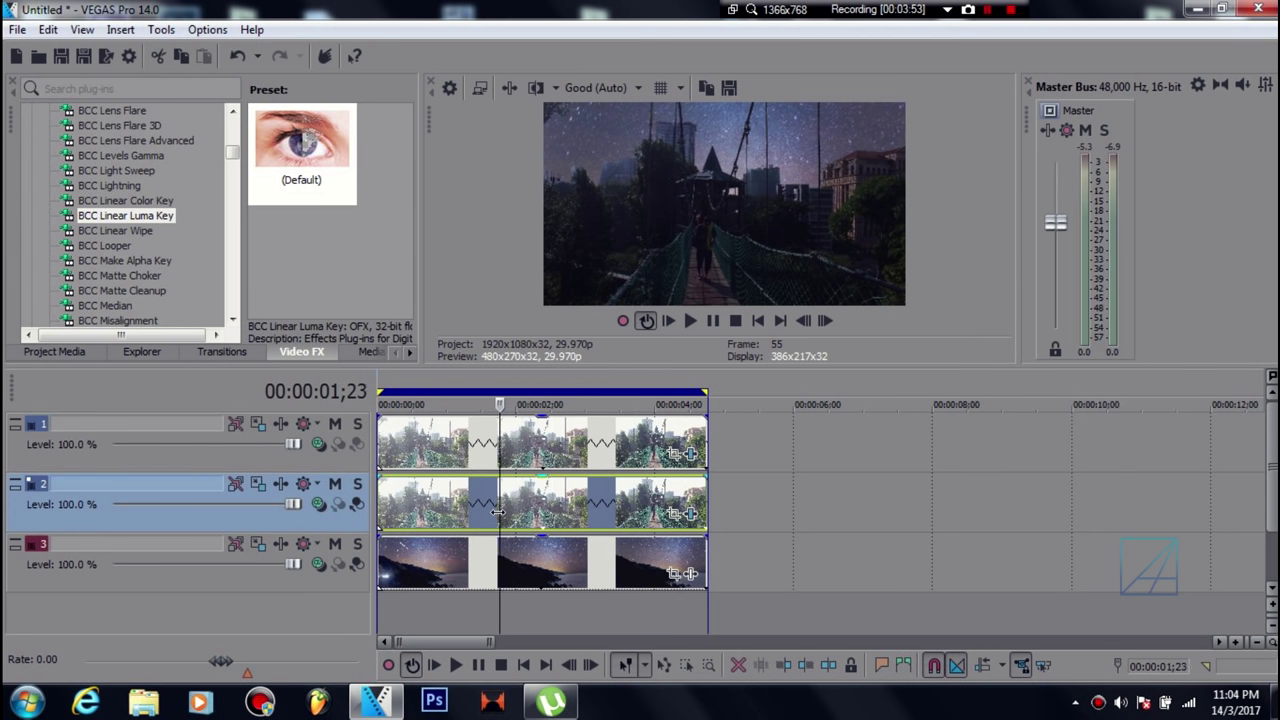
key("Right")
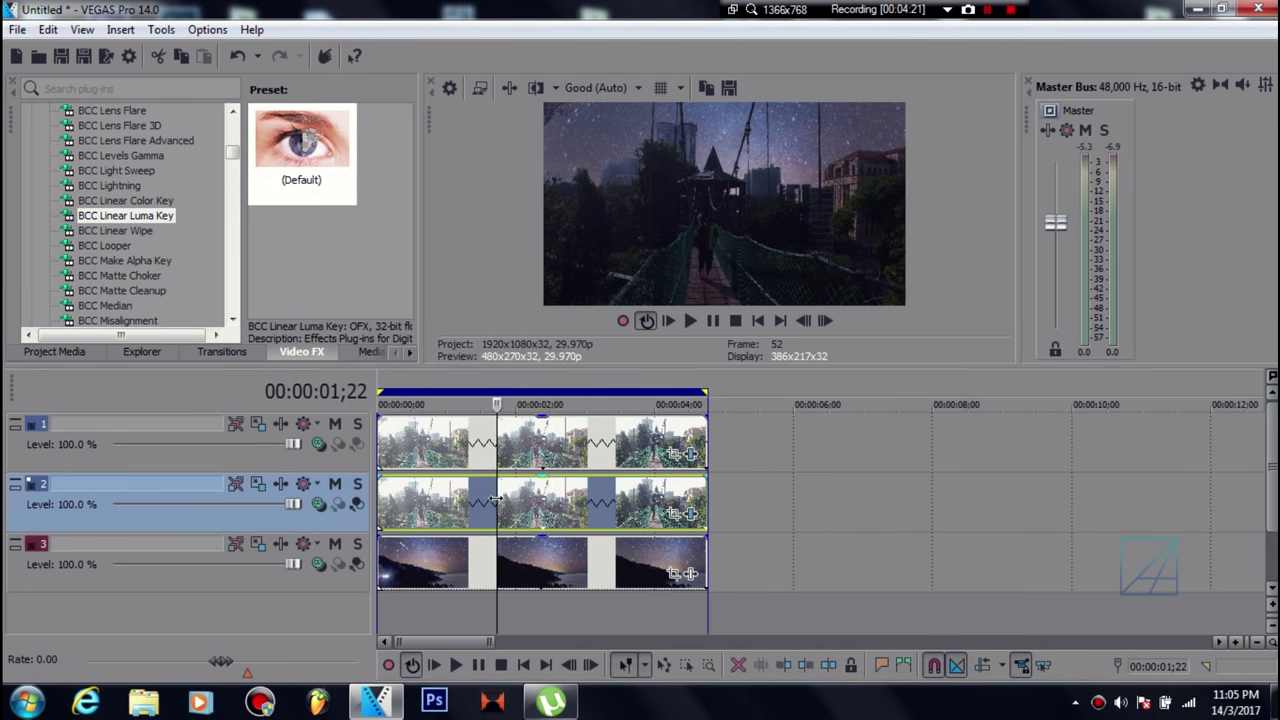
key("Right")
key("Right")
key("Right")
key("Right")
key("Right")
key("Right")
key("Right")
key("Right")
key("Right")
key("Right")
key("Right")
key("Right")
key("Right")
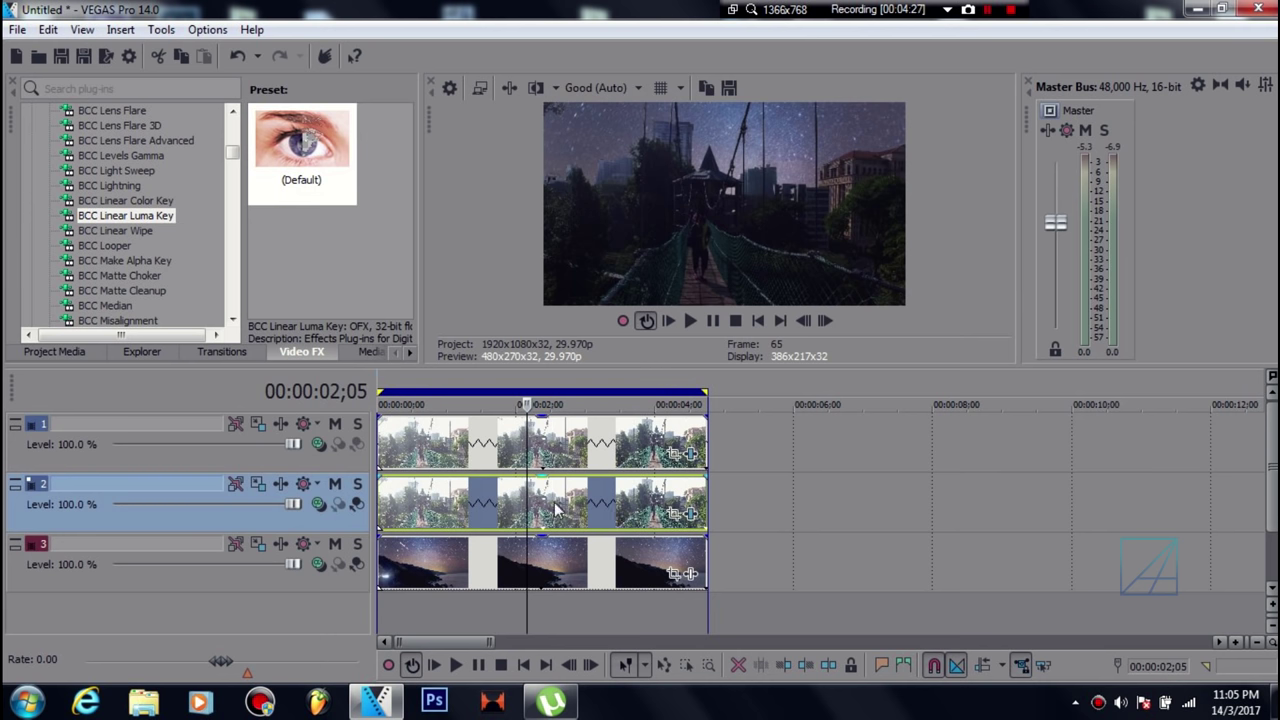
- Enable masking on track 2's last clip and trace a closed Bezier mask around the bridge, trees and rooftops
left_click(674, 514)
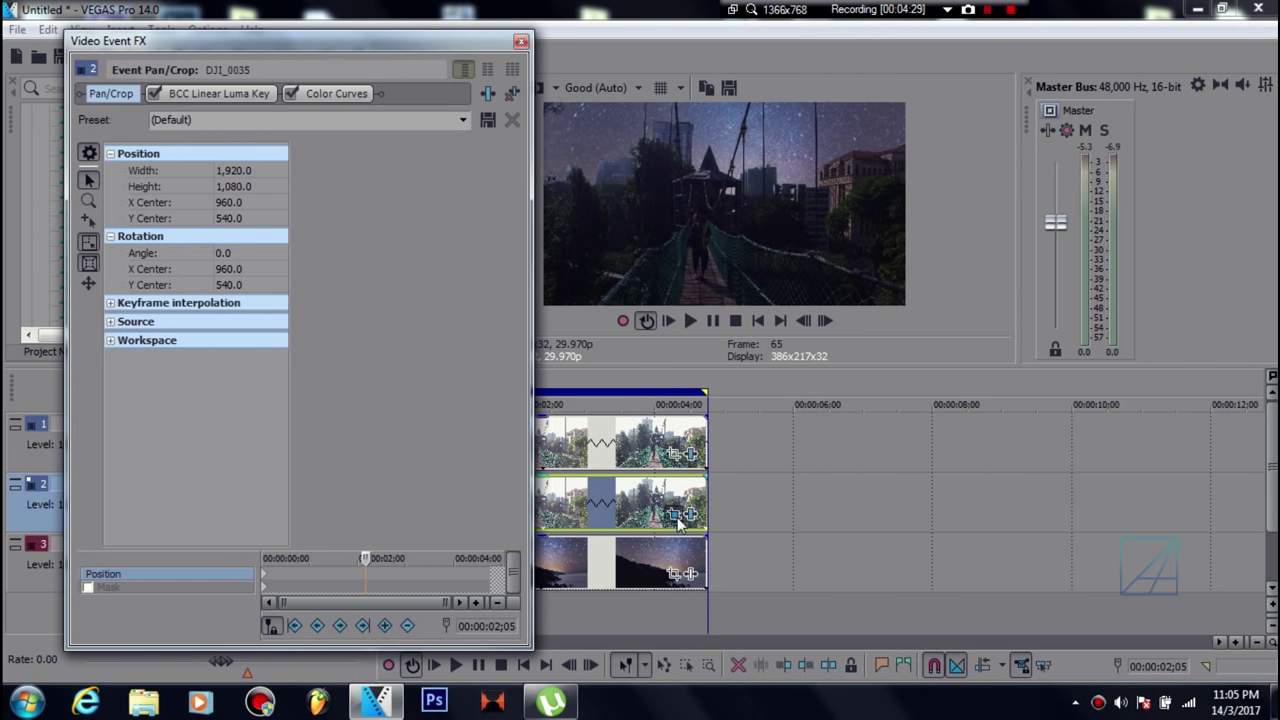
left_click(88, 587)
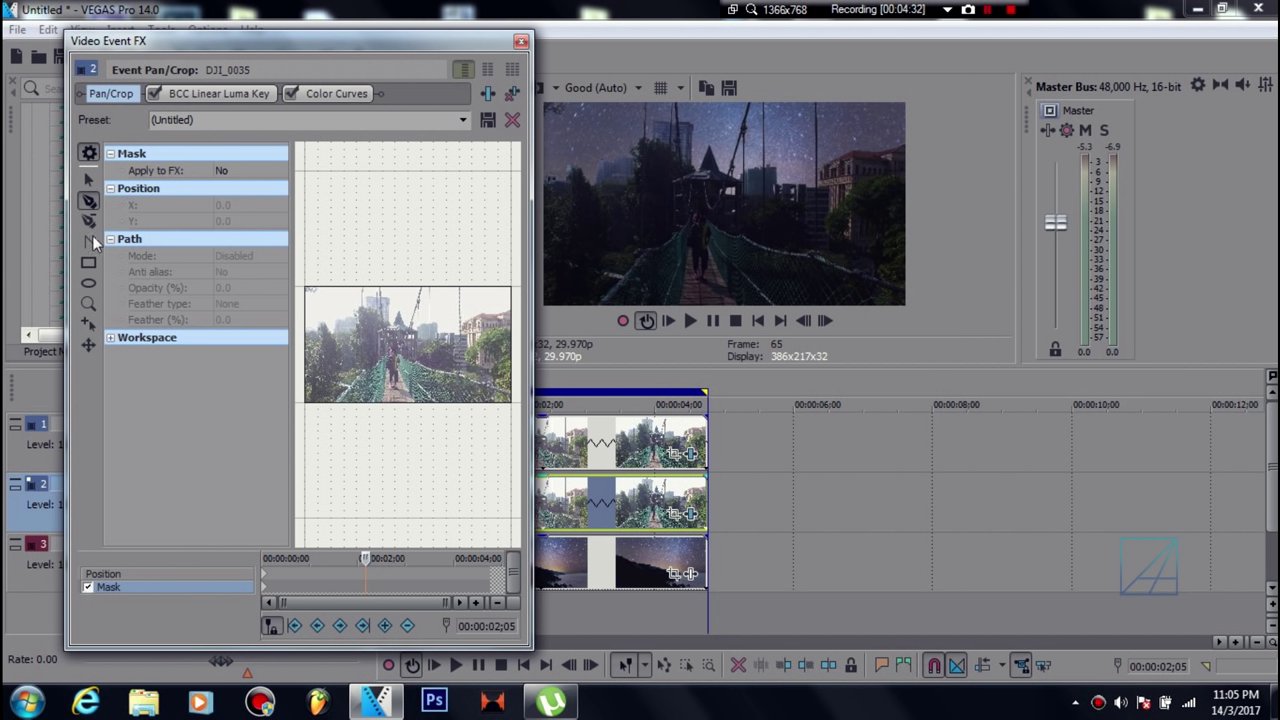
left_click(297, 336)
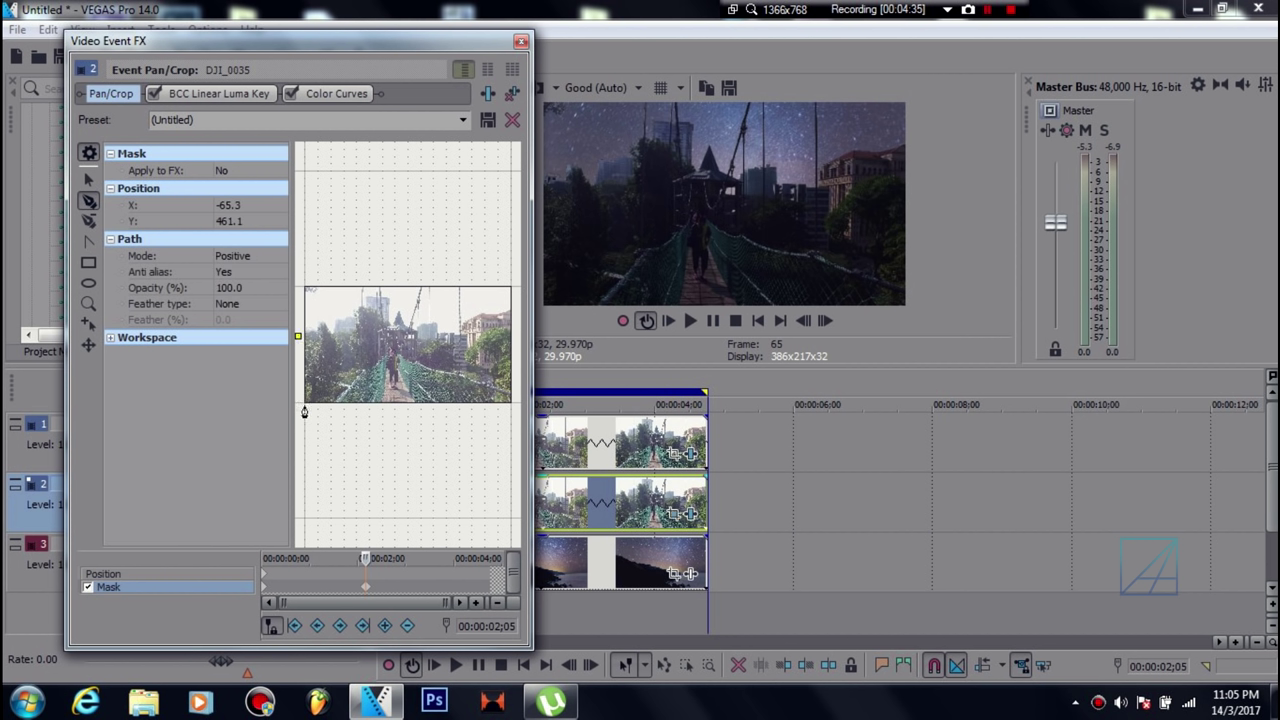
left_click(304, 405)
left_click(512, 409)
left_click(512, 311)
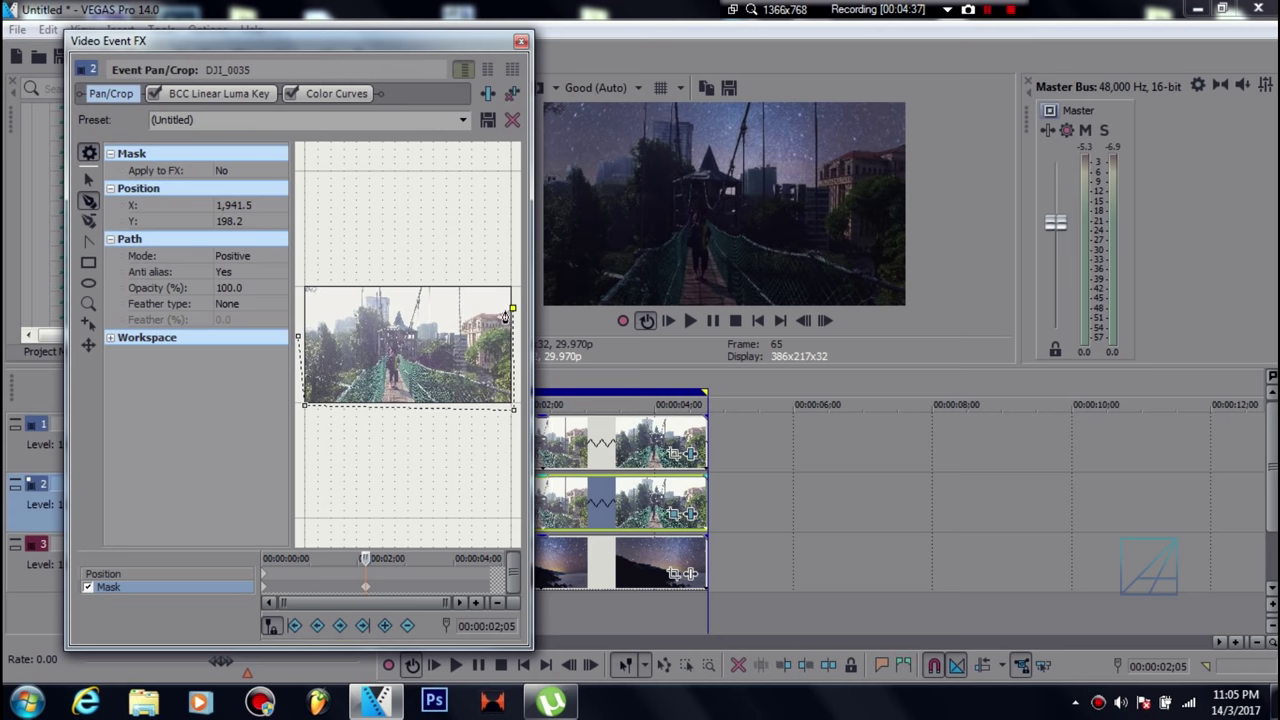
left_click(475, 316)
left_click(466, 331)
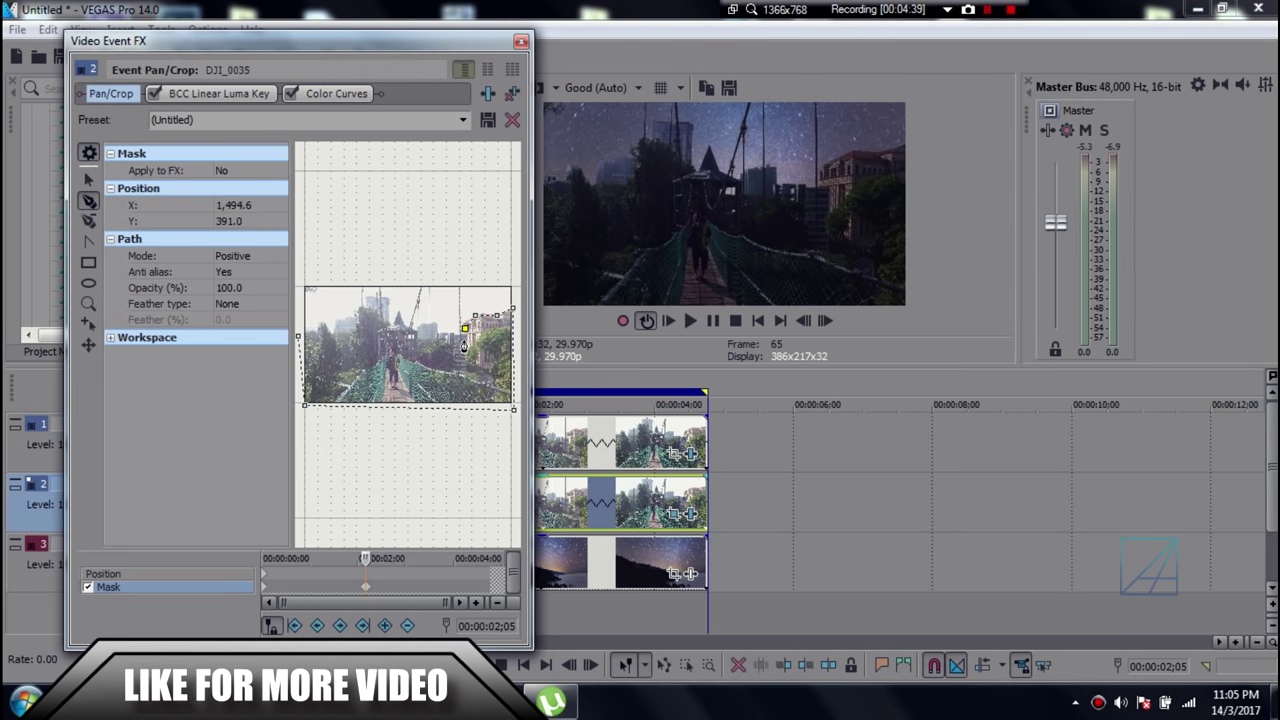
left_click(430, 330)
left_click(414, 330)
left_click(400, 338)
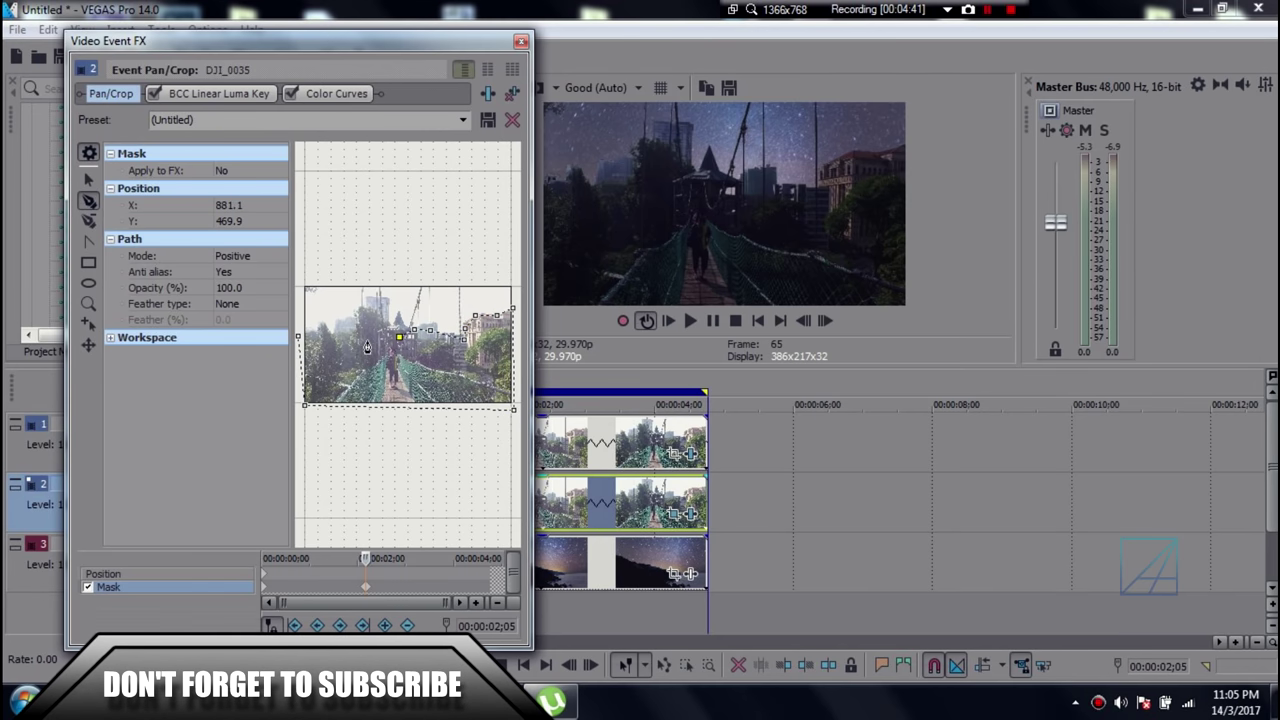
left_click(367, 341)
left_click(298, 336)
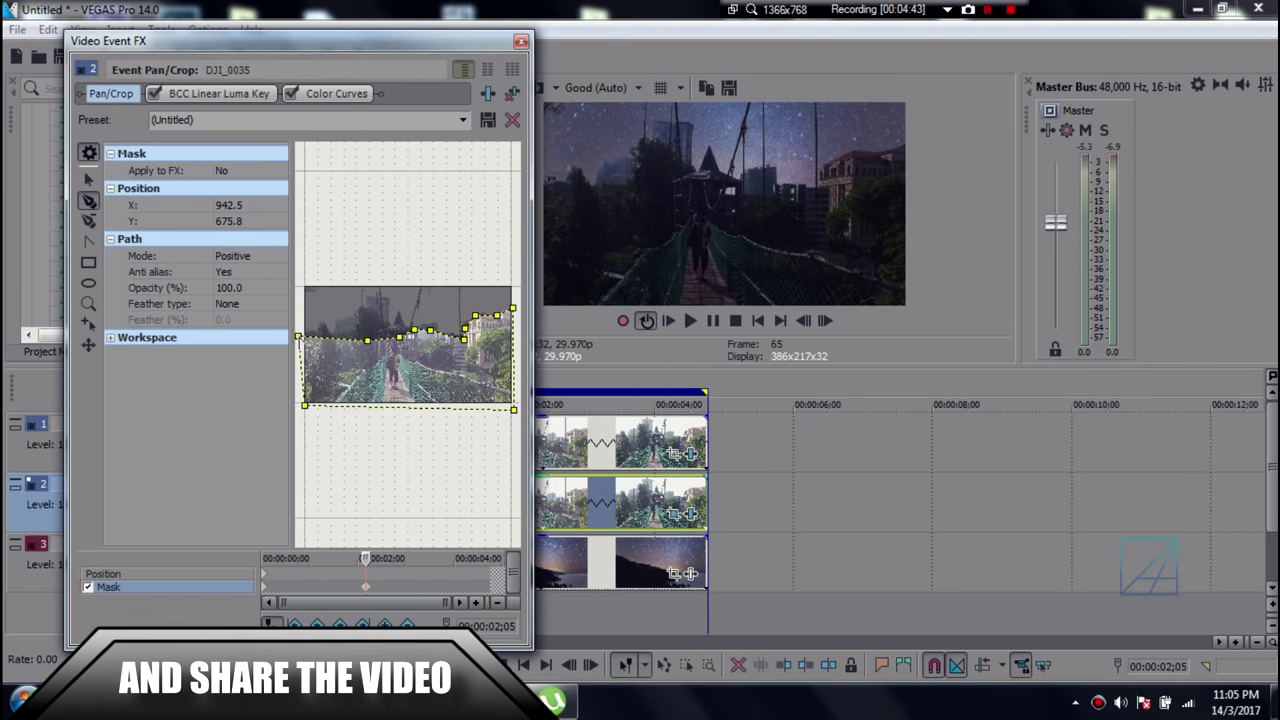
- Move the mask keyframe back to the clip start so the mask covers it from the beginning
left_click(316, 487)
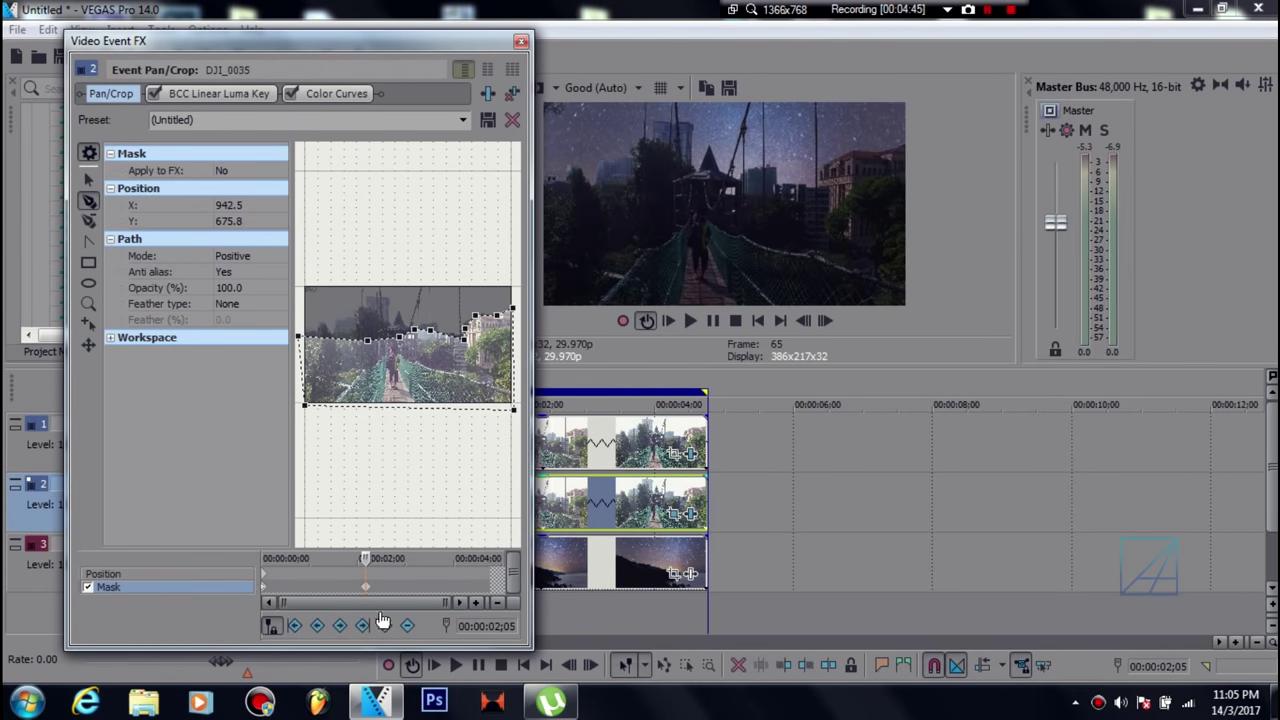
left_click(404, 625)
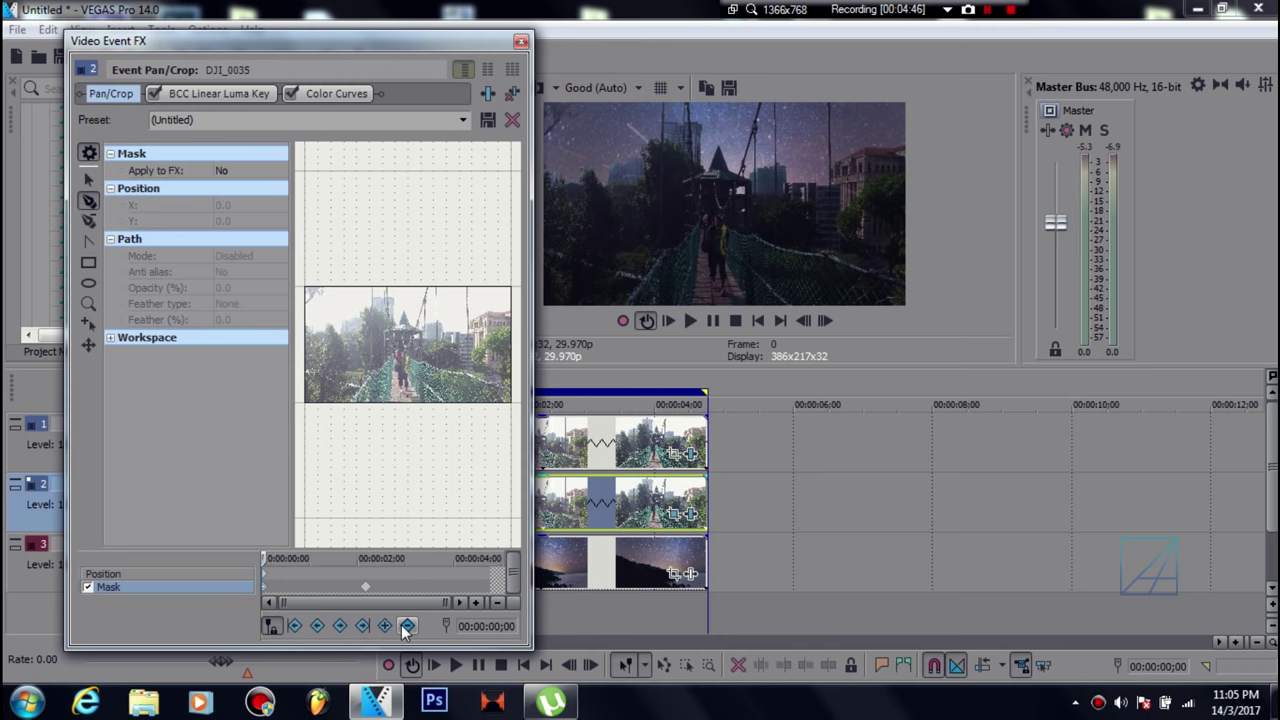
left_click_drag(365, 587, 288, 587)
left_click(349, 596)
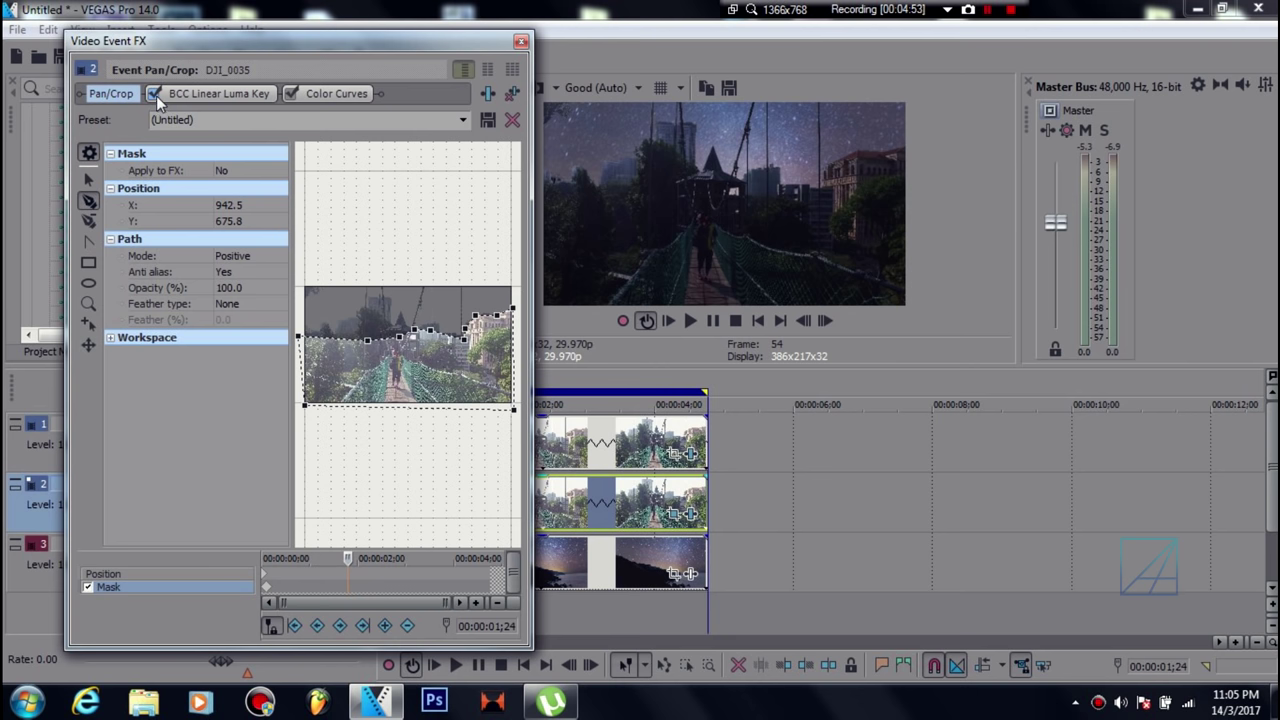
- At about 2;15, move the mask's top-right point to follow the skyline and preview the result
left_click(521, 41)
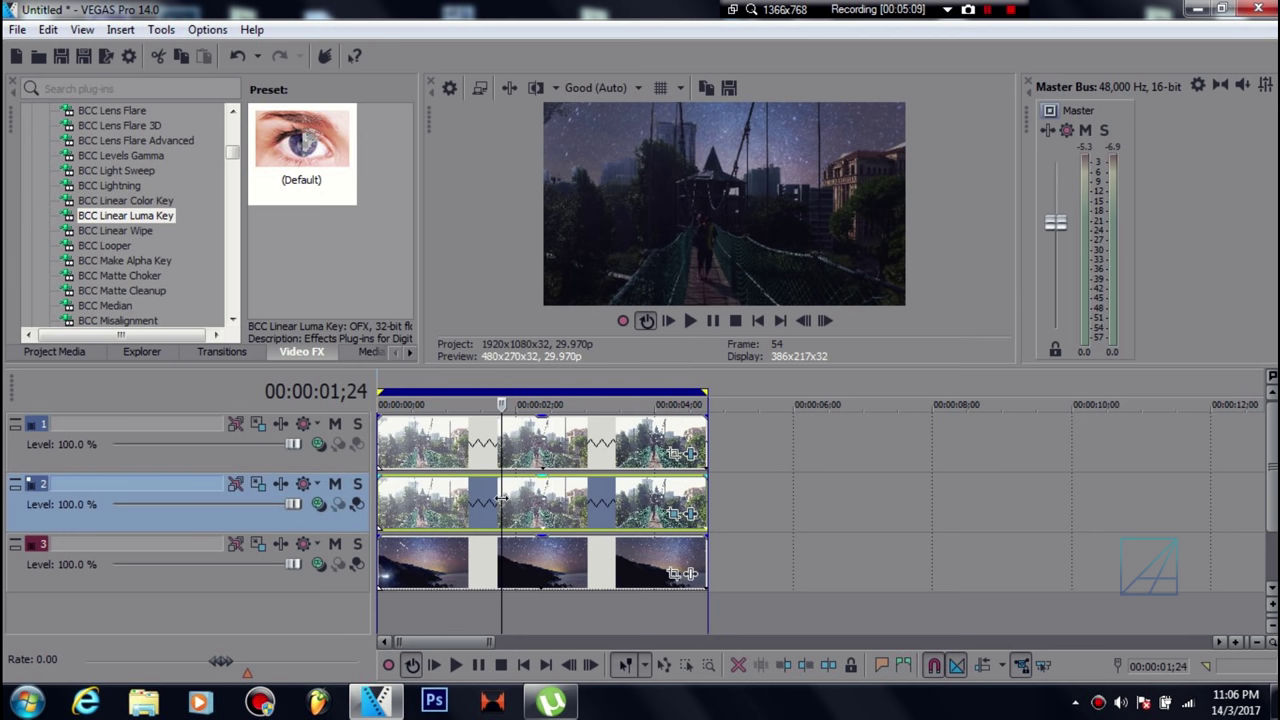
left_click_drag(501, 500, 550, 510)
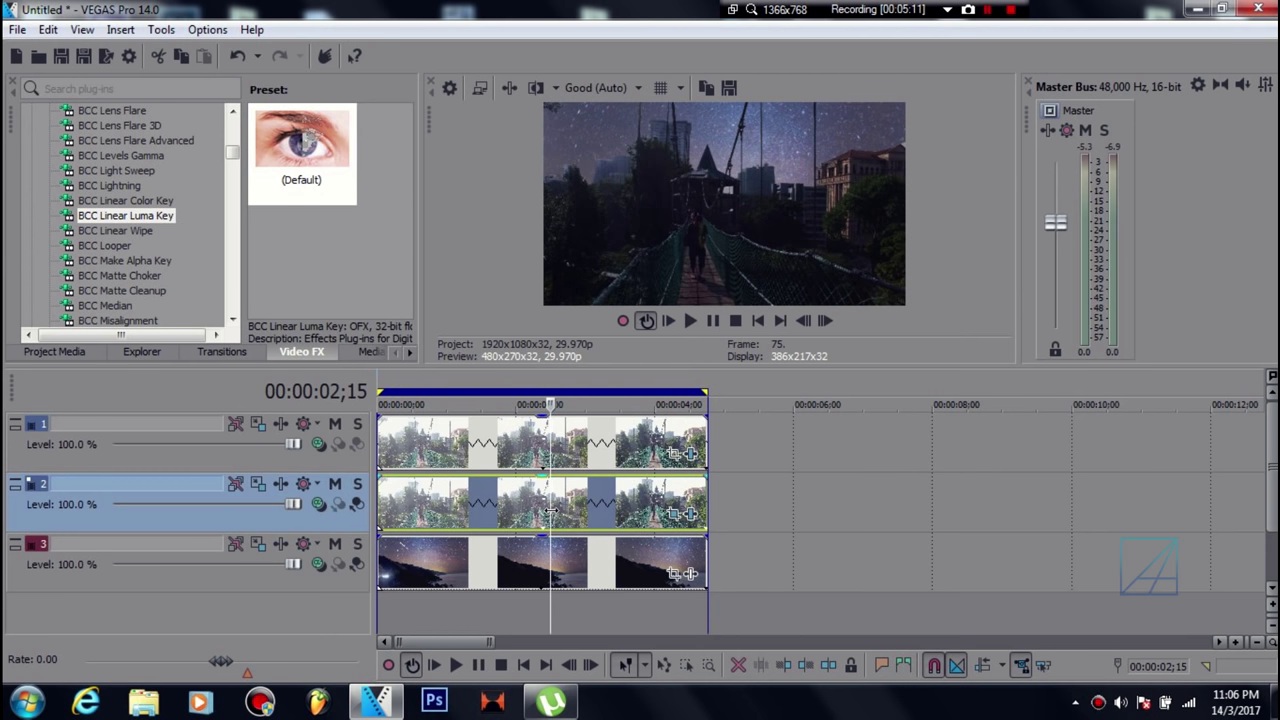
left_click(677, 513)
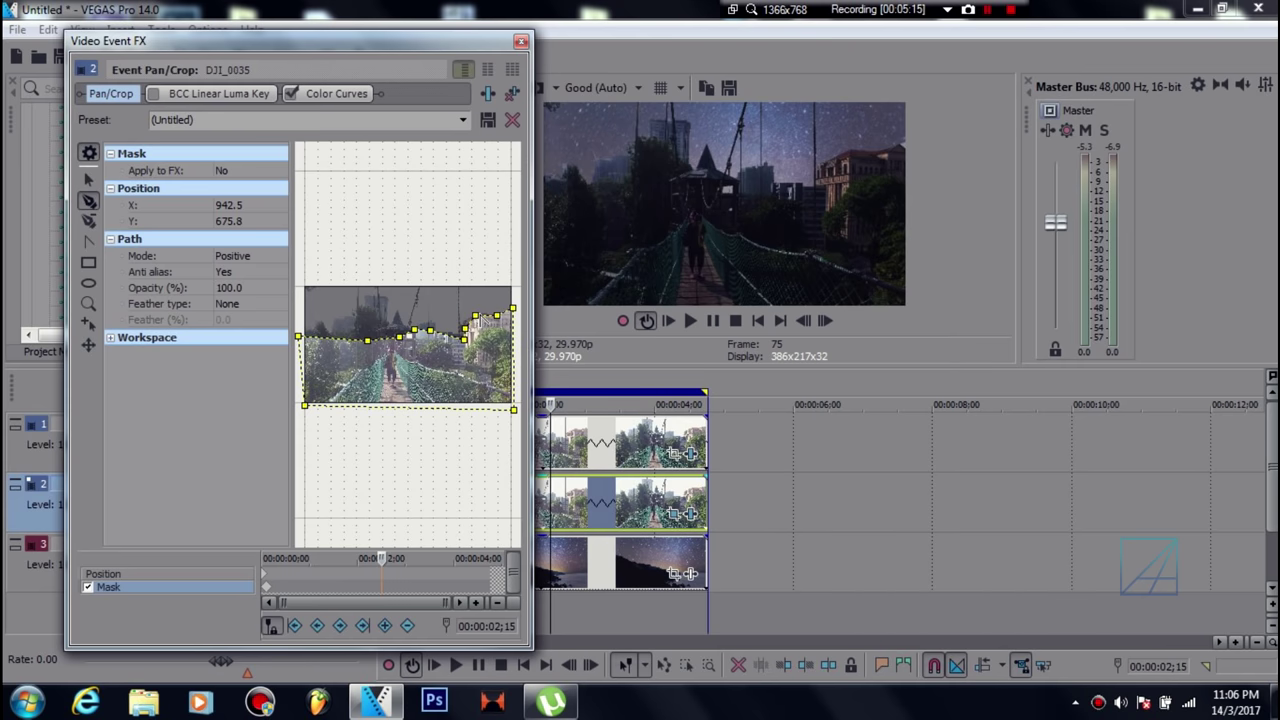
left_click(509, 312)
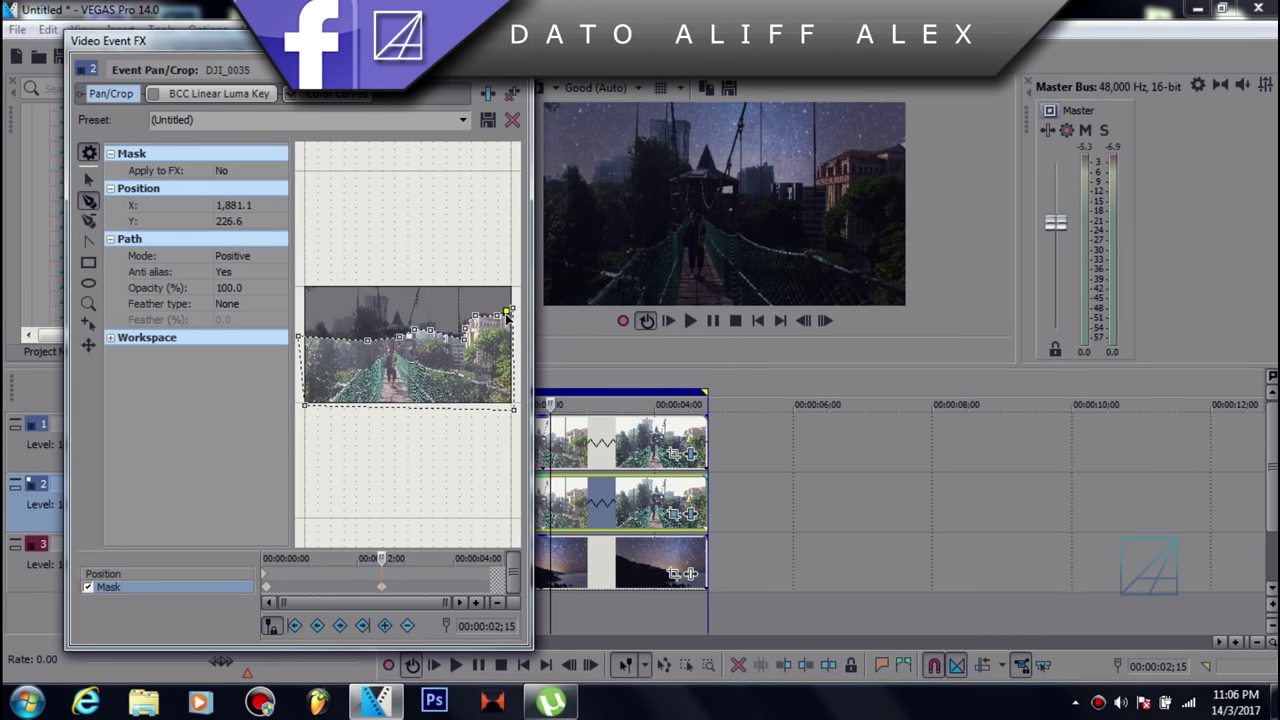
key("space")
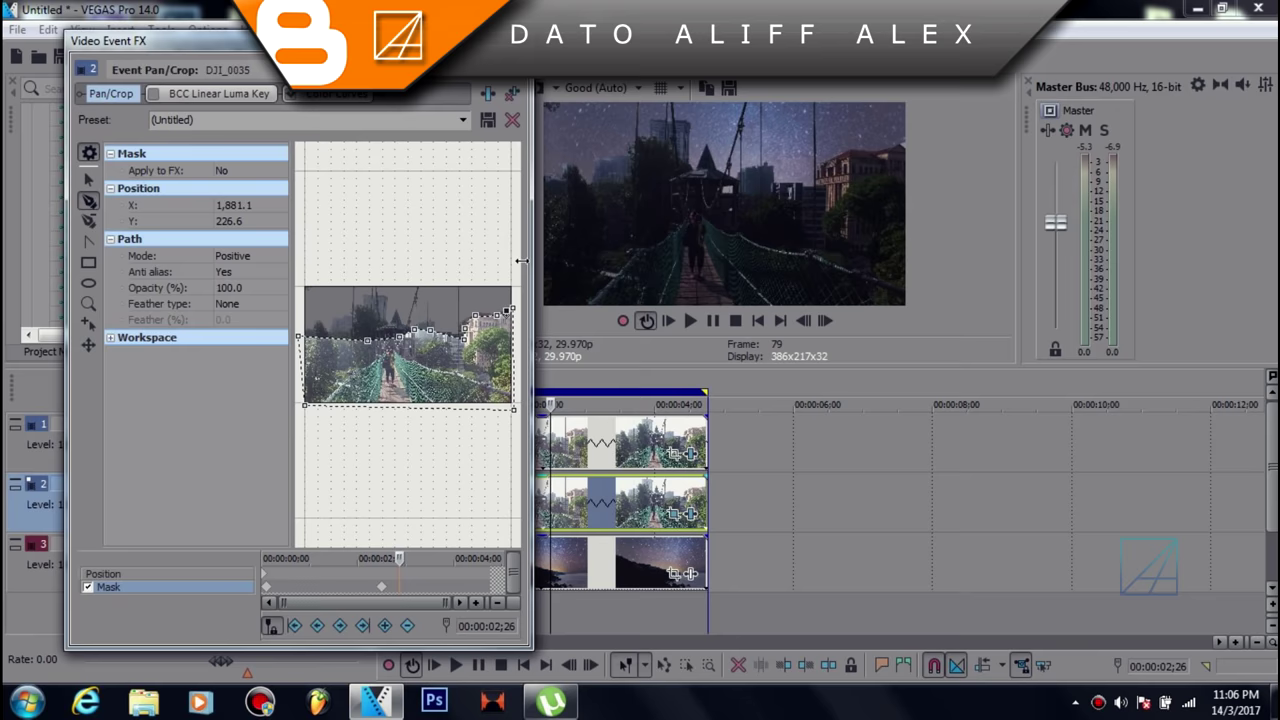
left_click(521, 40)
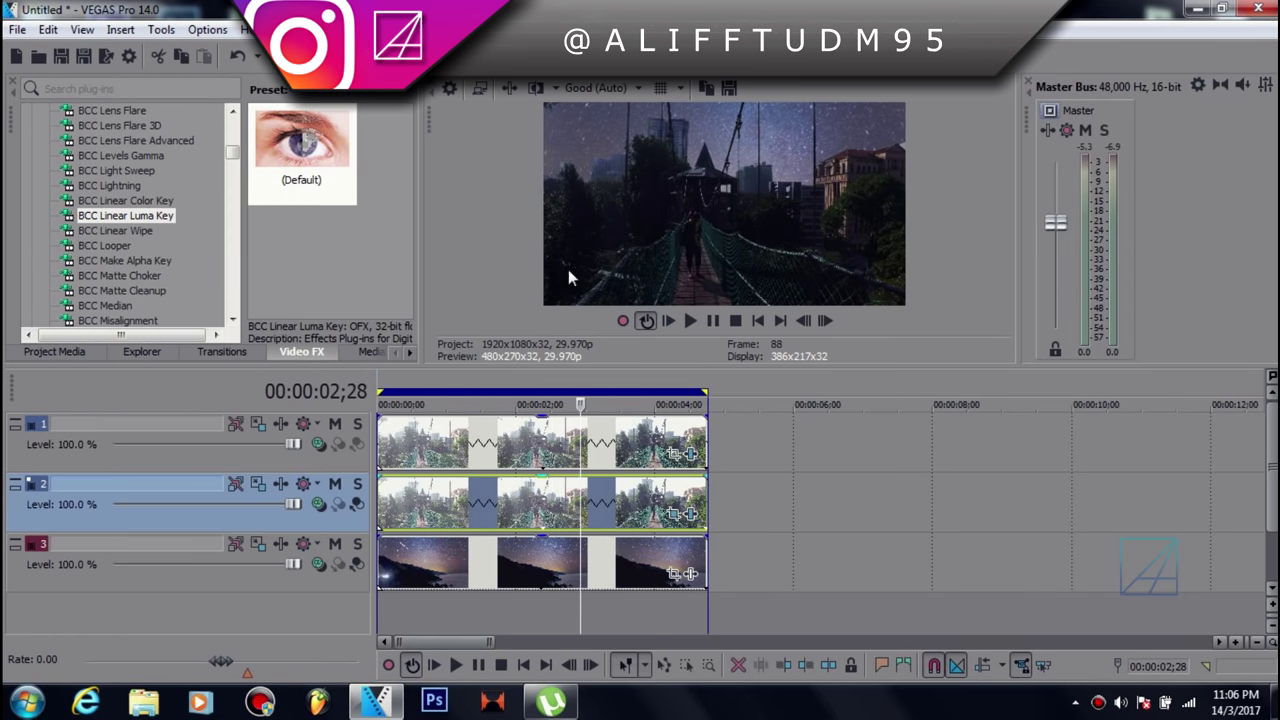